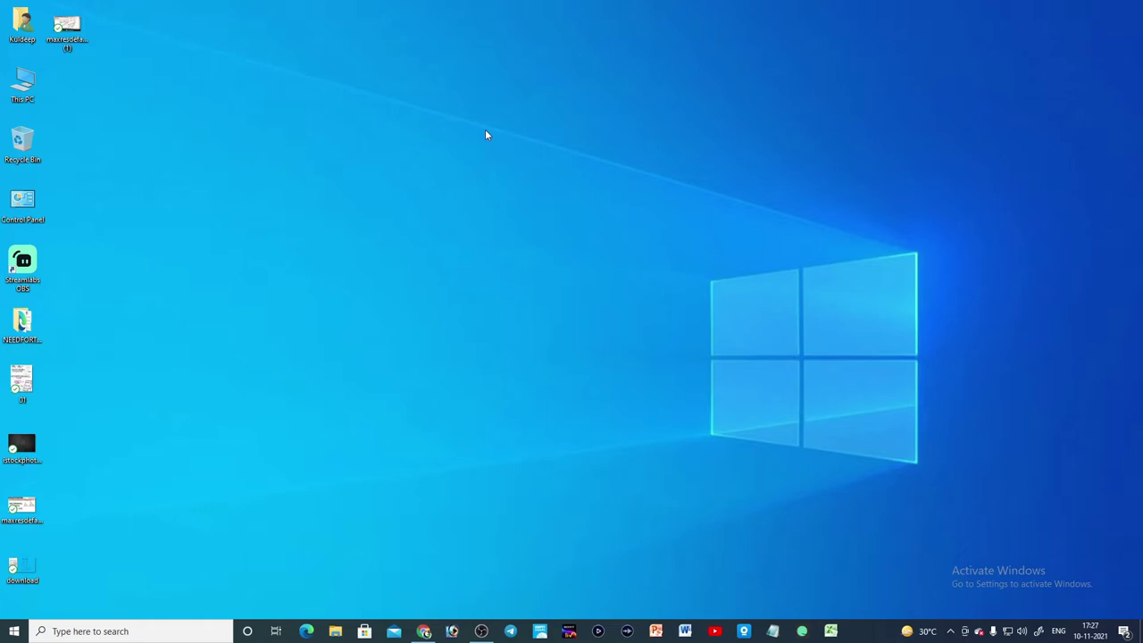
# Search Windows for excel, launch Microsoft Excel 2010 with a blank workbook, and close it again
pyautogui.press('super')
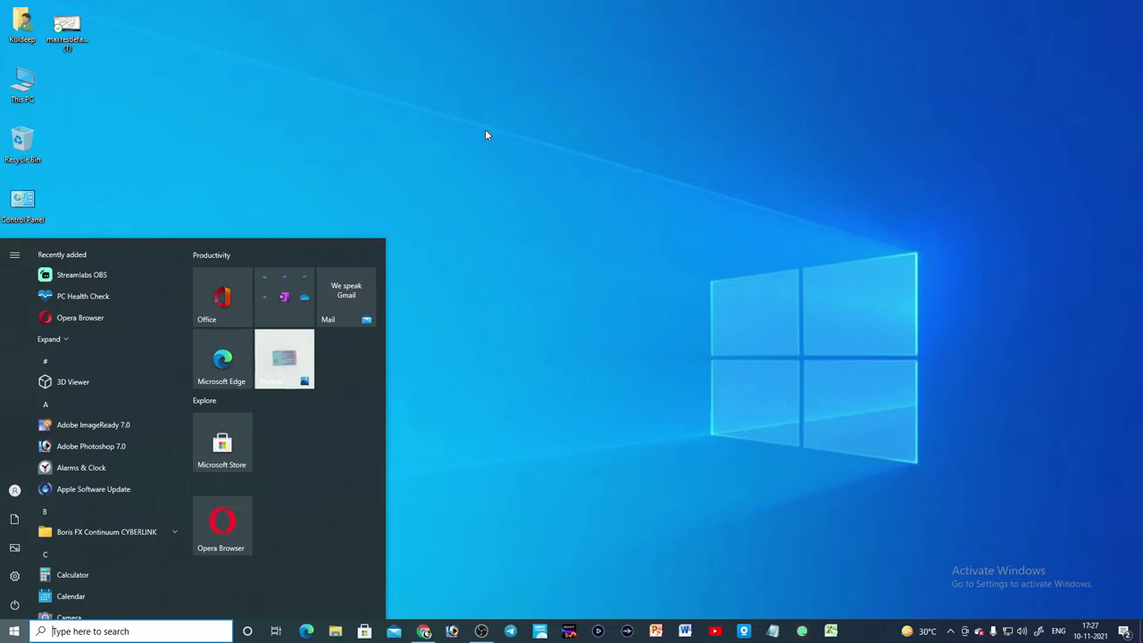
pyautogui.write('excel')
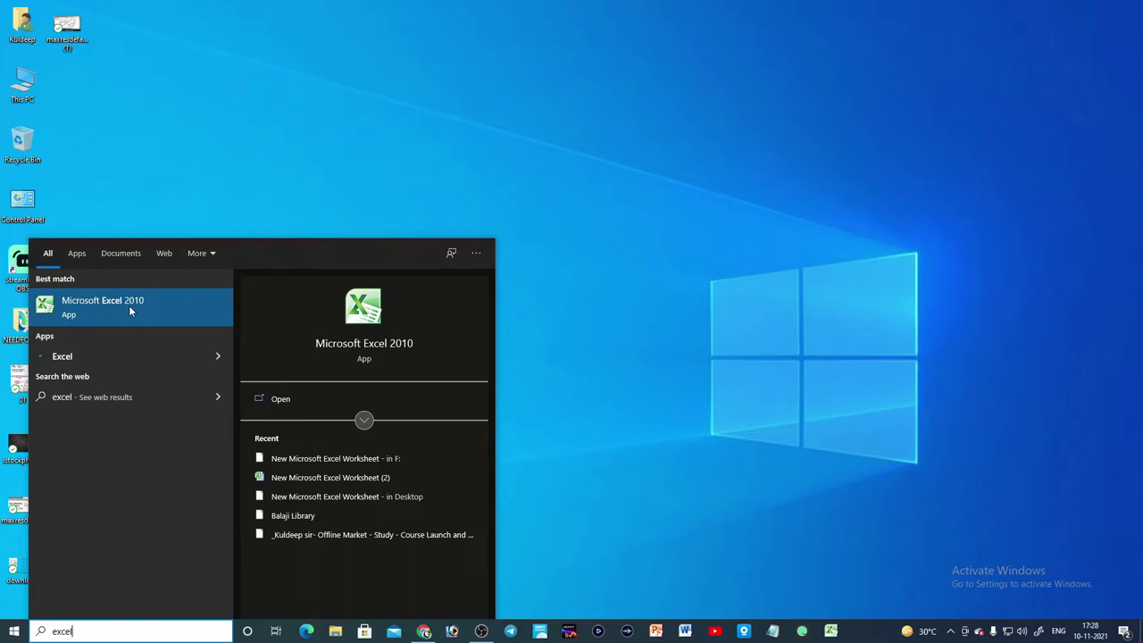
pyautogui.click(128, 306)
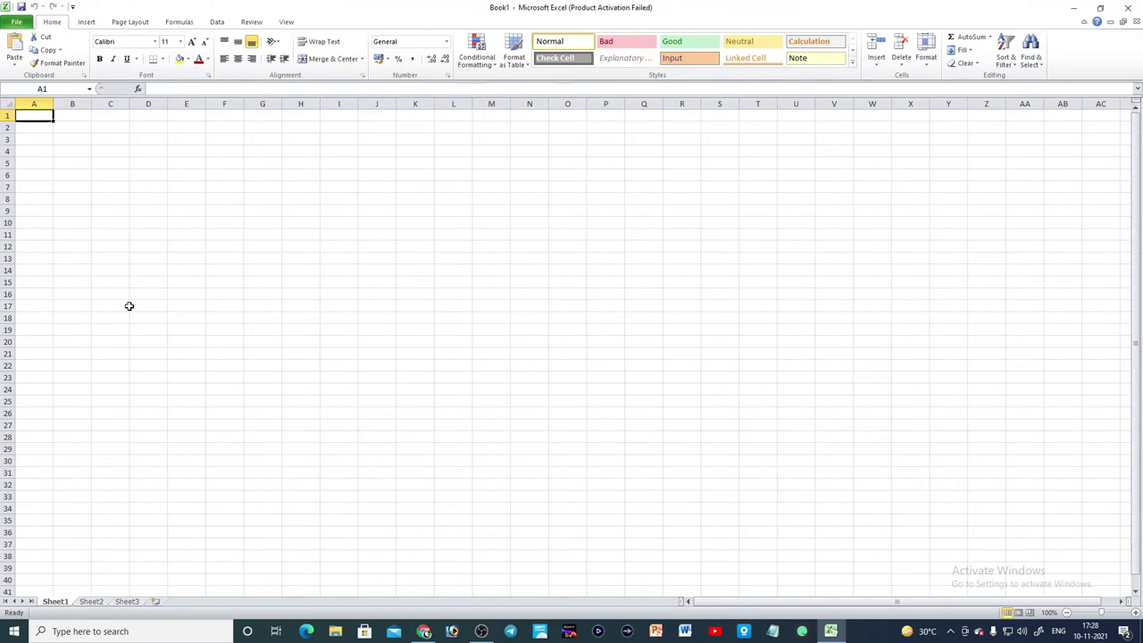
pyautogui.click(704, 430)
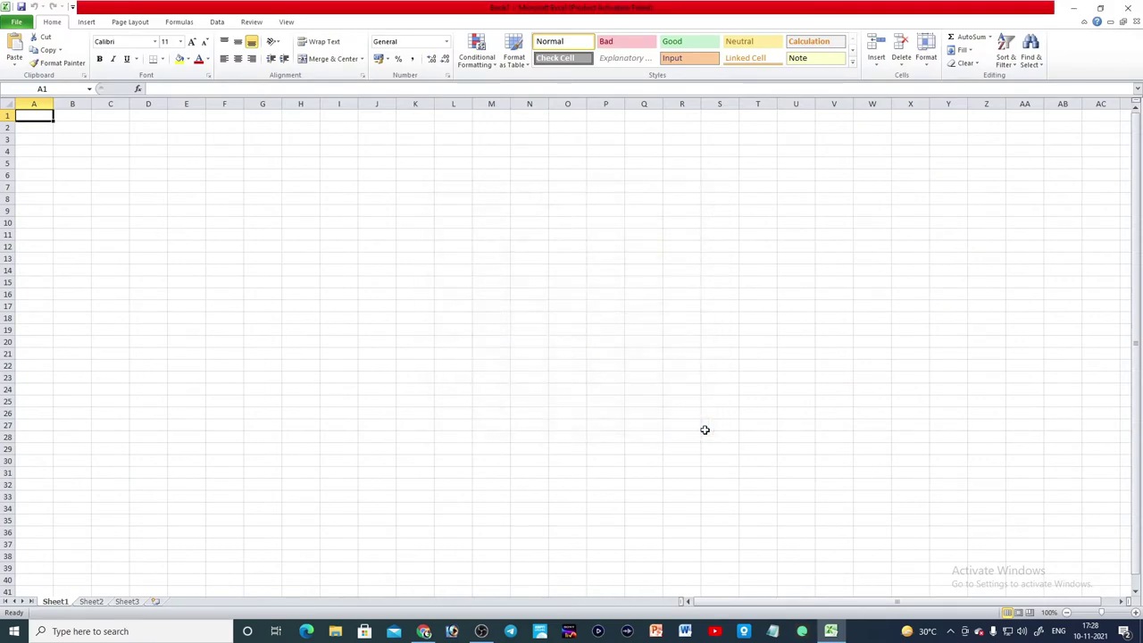
pyautogui.click(1128, 11)
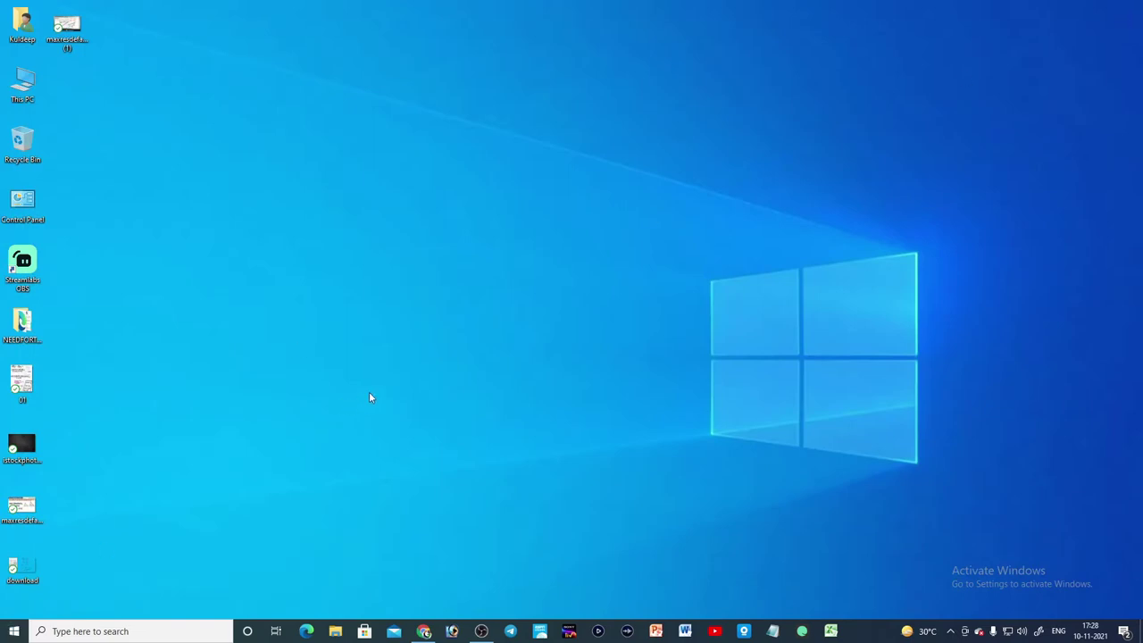
pyautogui.click(14, 633)
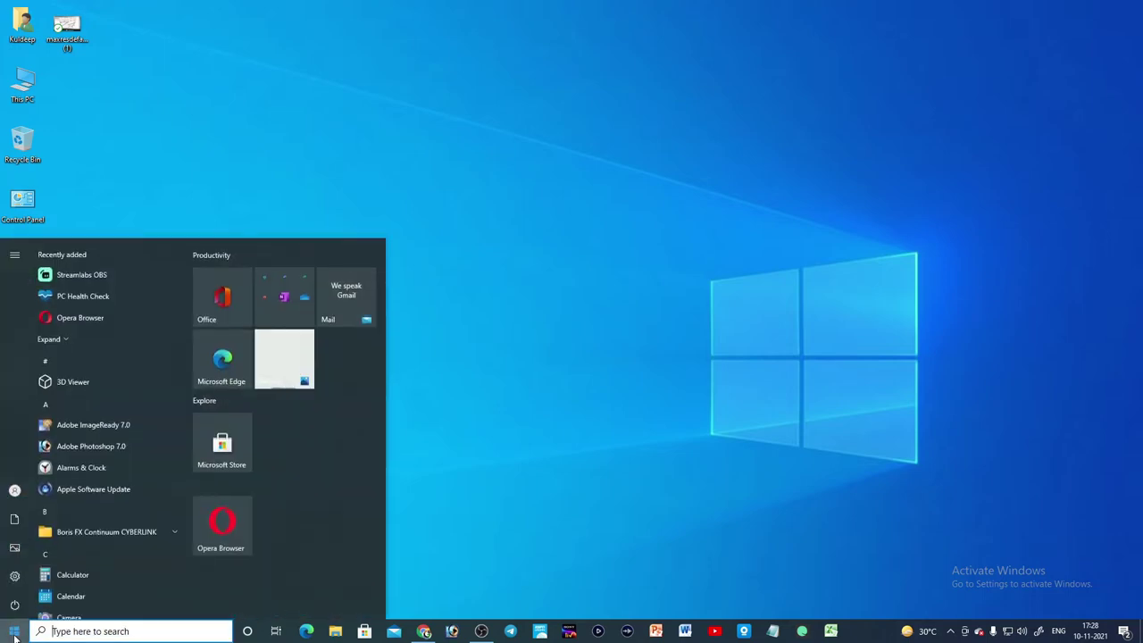
pyautogui.write('run')
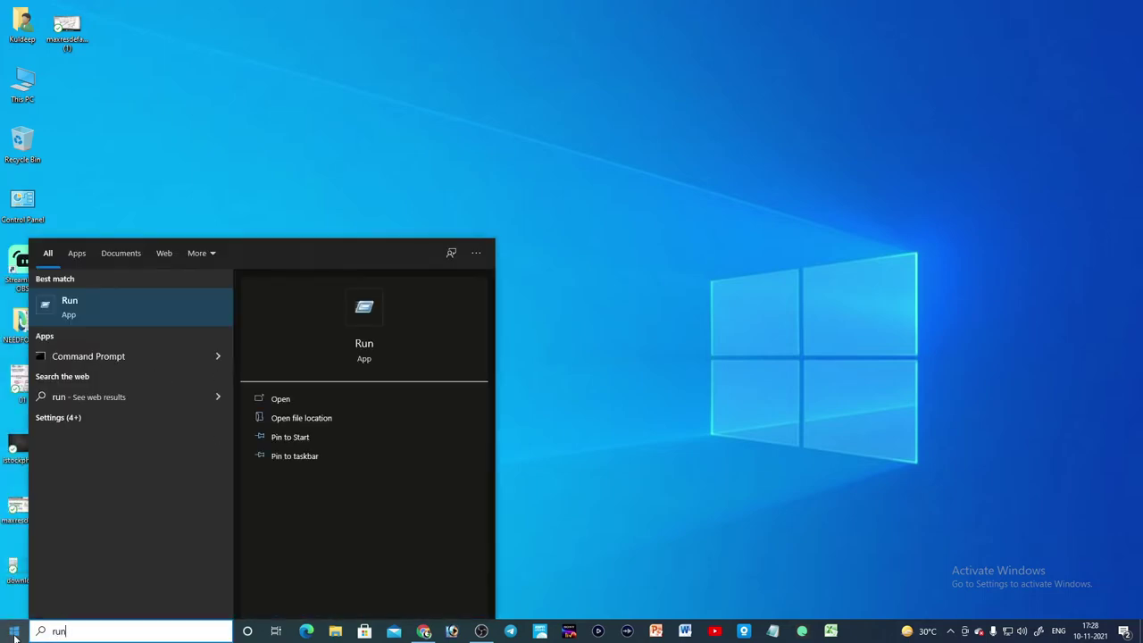
pyautogui.click(79, 314)
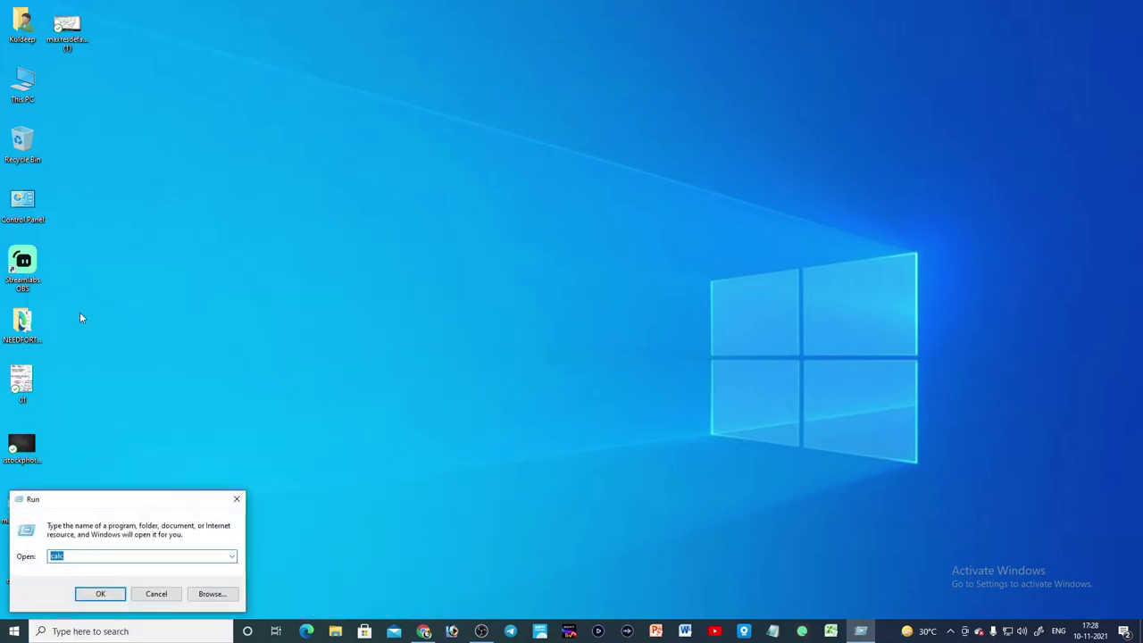
pyautogui.moveTo(148, 500); pyautogui.dragTo(319, 372)
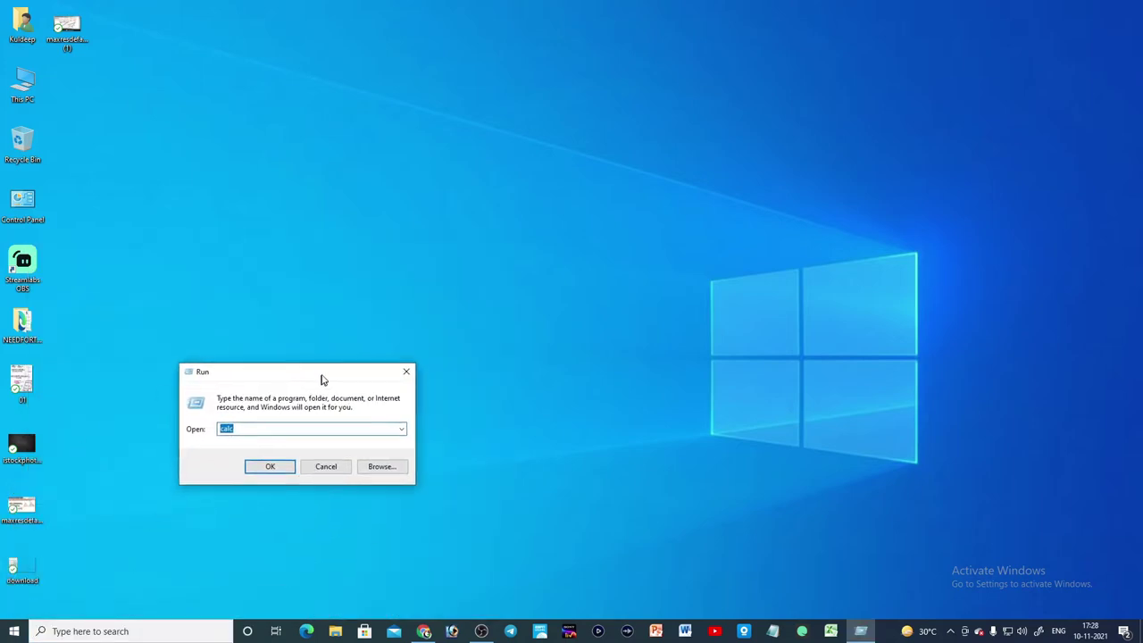
pyautogui.click(324, 466)
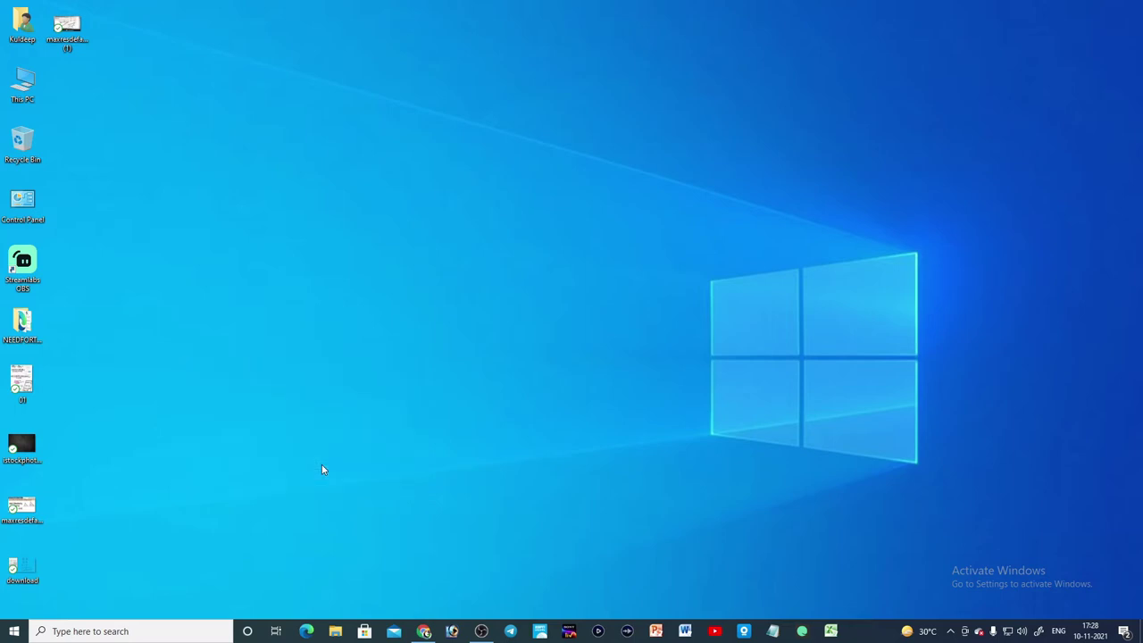
# Launch Excel from the Run dialog with the command excel, dismiss the activation wizard, and close the program
pyautogui.press('super+r')
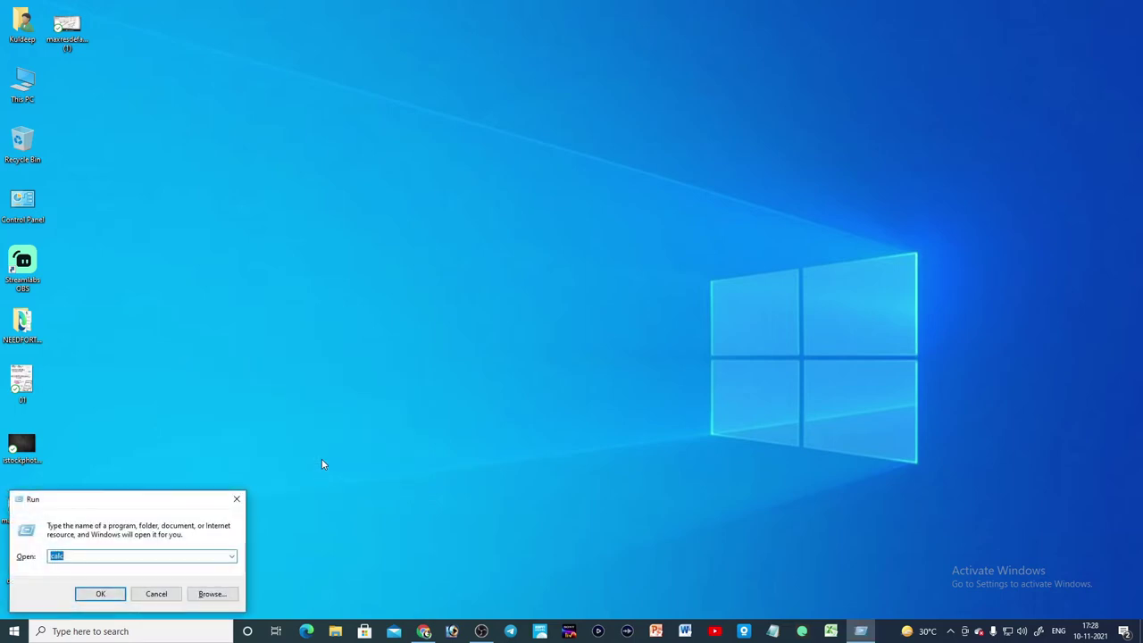
pyautogui.moveTo(122, 500); pyautogui.dragTo(440, 310)
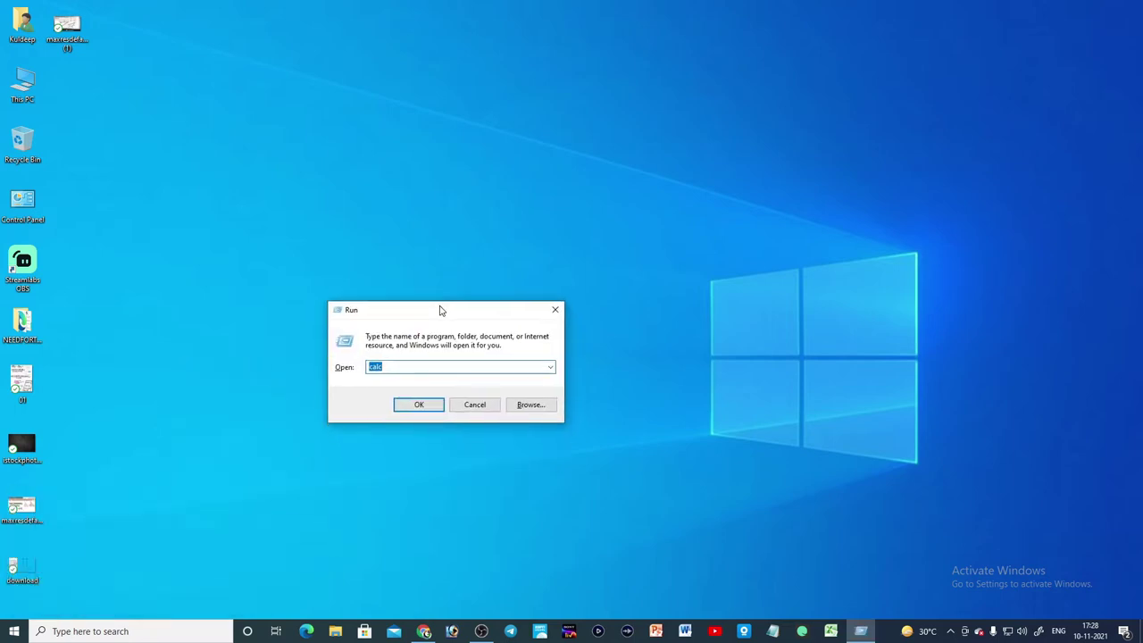
pyautogui.click(403, 367)
pyautogui.moveTo(396, 367); pyautogui.dragTo(339, 367)
pyautogui.write('excel')
pyautogui.press('Return')
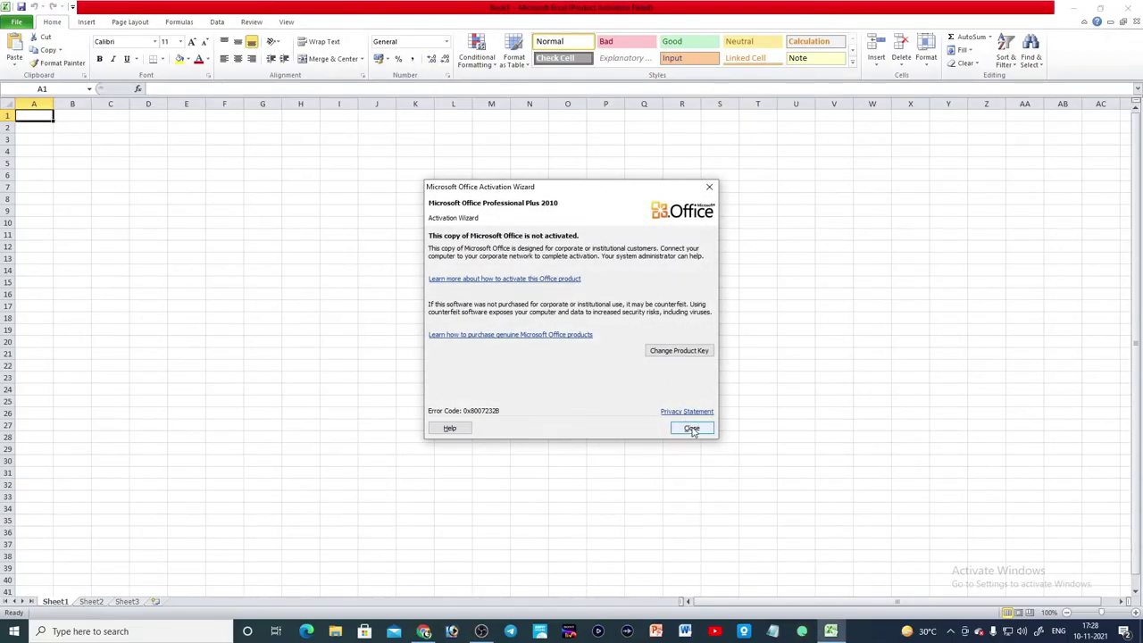
pyautogui.click(692, 429)
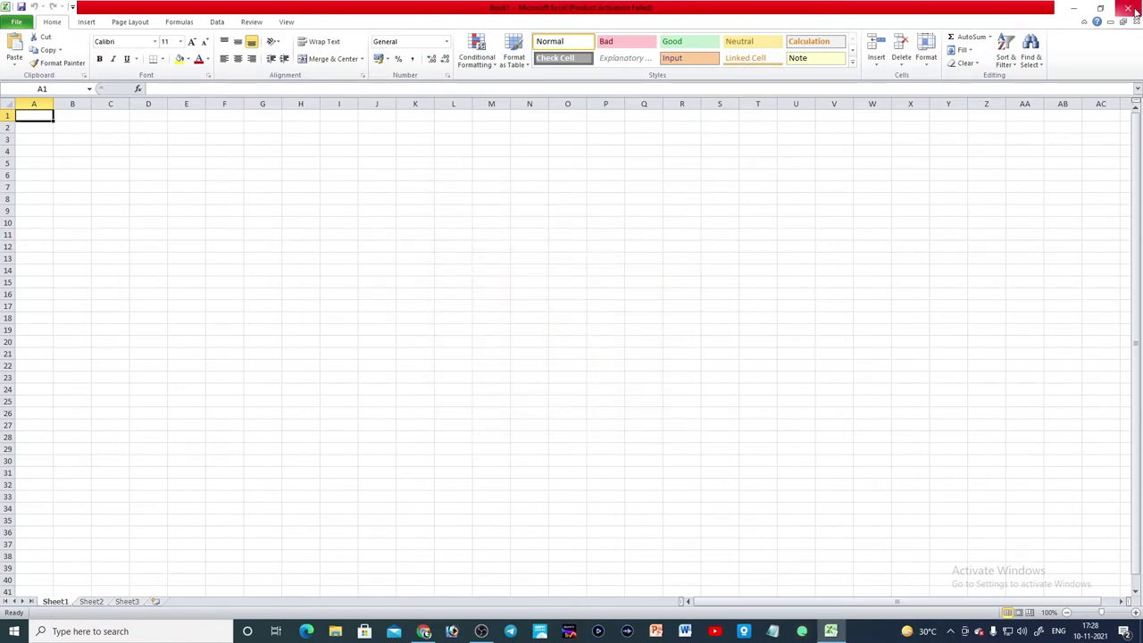
pyautogui.click(1136, 12)
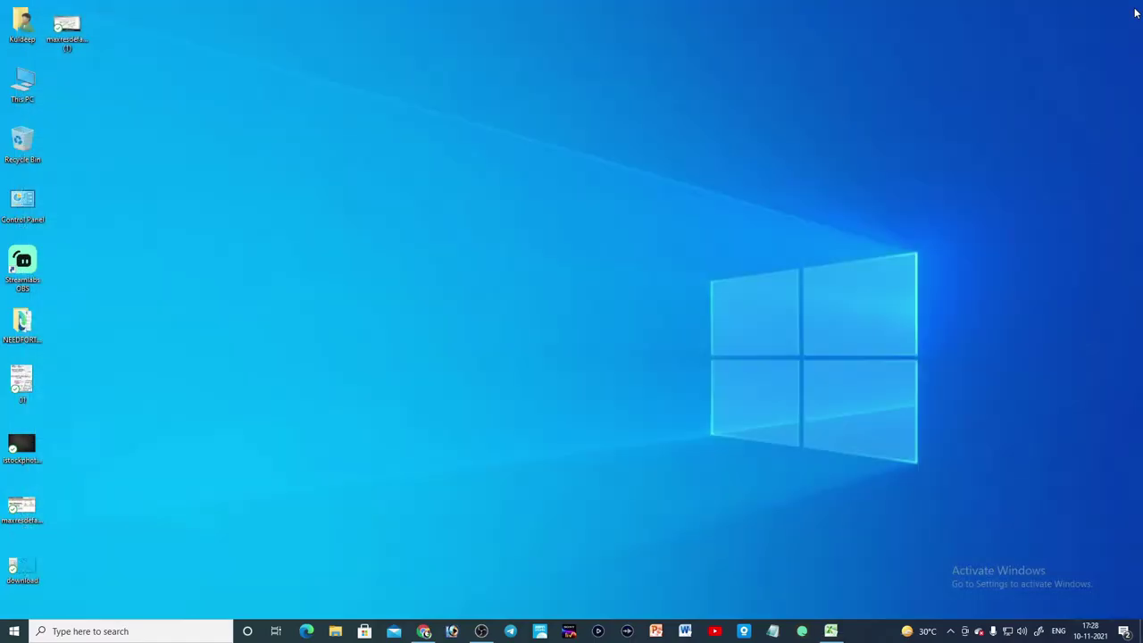
# Create a new Microsoft Excel Worksheet file on the desktop, keeping its default name
pyautogui.rightClick(311, 205)
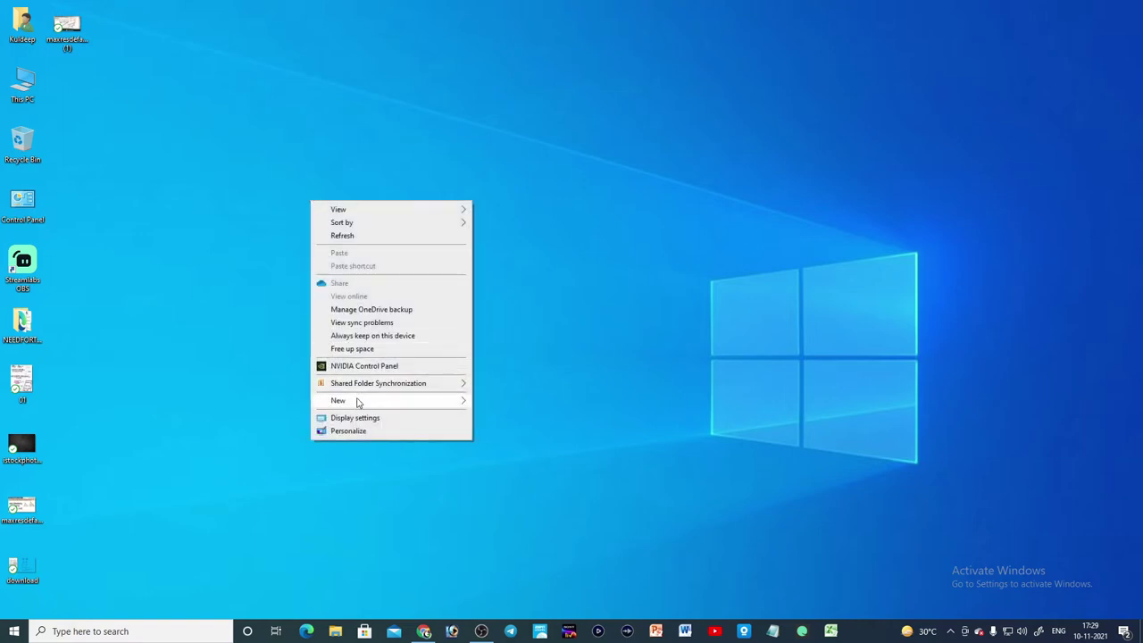
pyautogui.moveTo(357, 403)
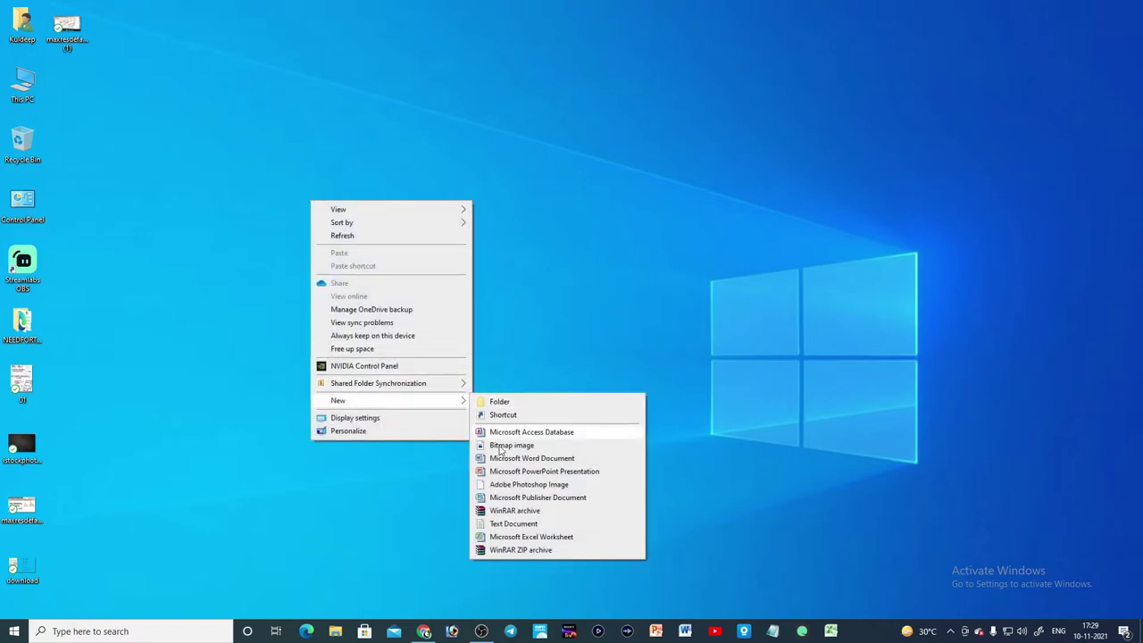
pyautogui.click(531, 536)
pyautogui.press('Return')
pyautogui.moveTo(241, 123); pyautogui.dragTo(427, 325)
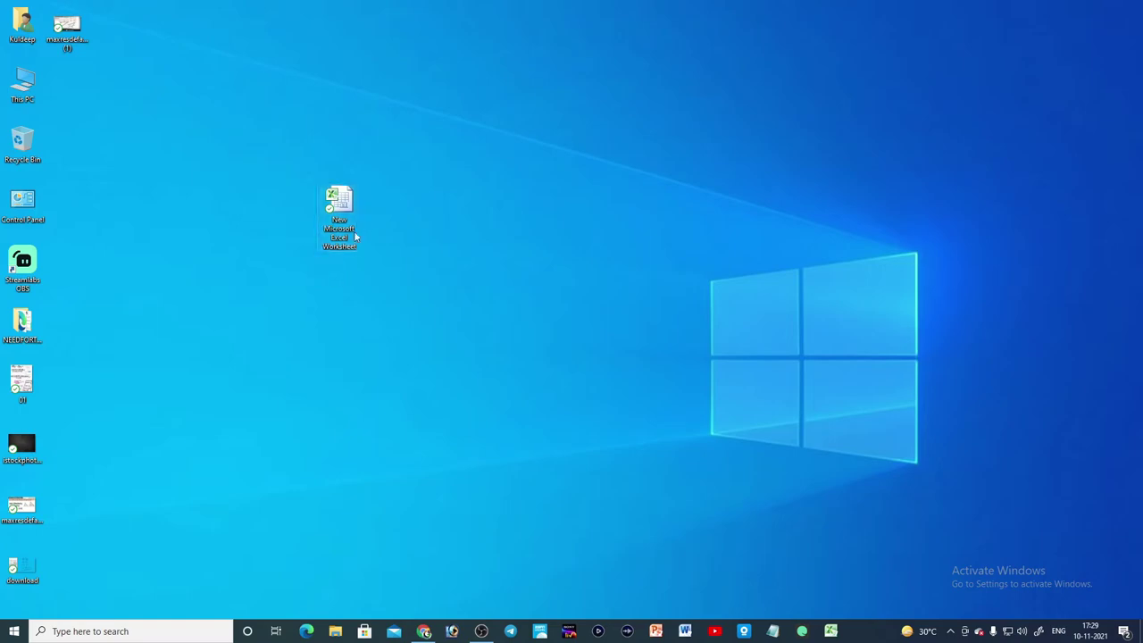
# Open the new worksheet file from the desktop, dismiss the activation wizard, and close Excel
pyautogui.doubleClick(346, 238)
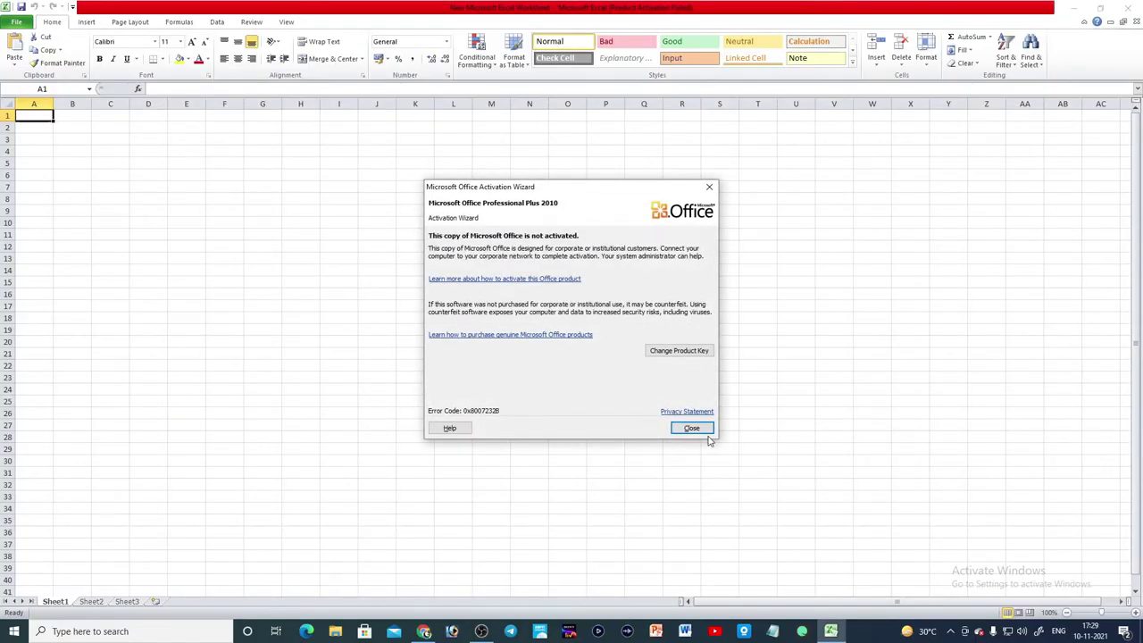
pyautogui.click(699, 428)
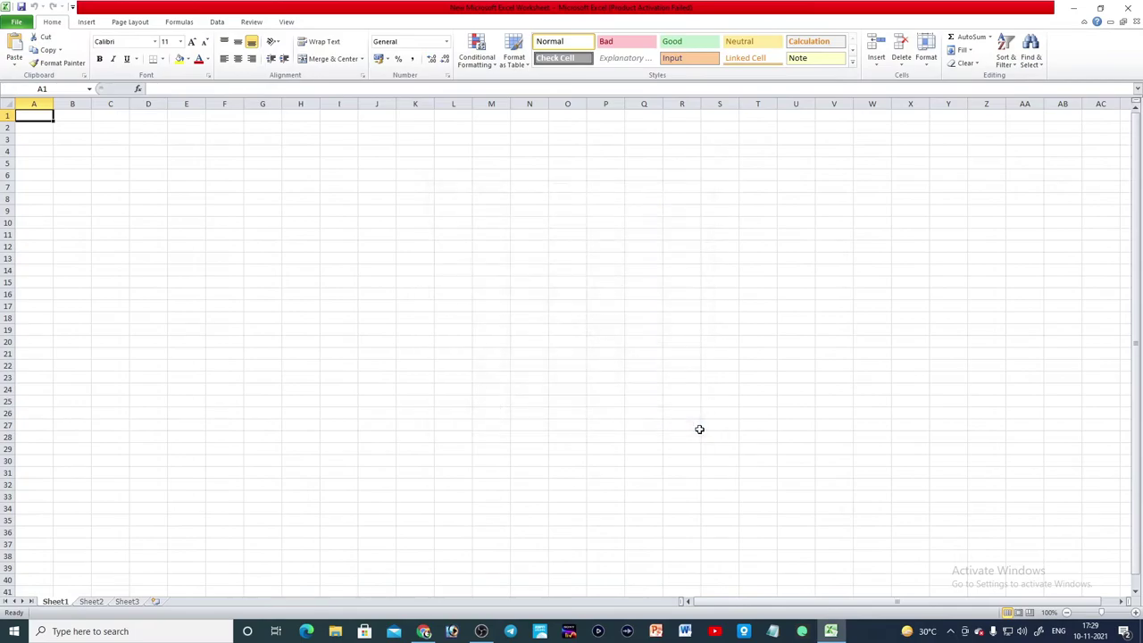
pyautogui.click(1127, 8)
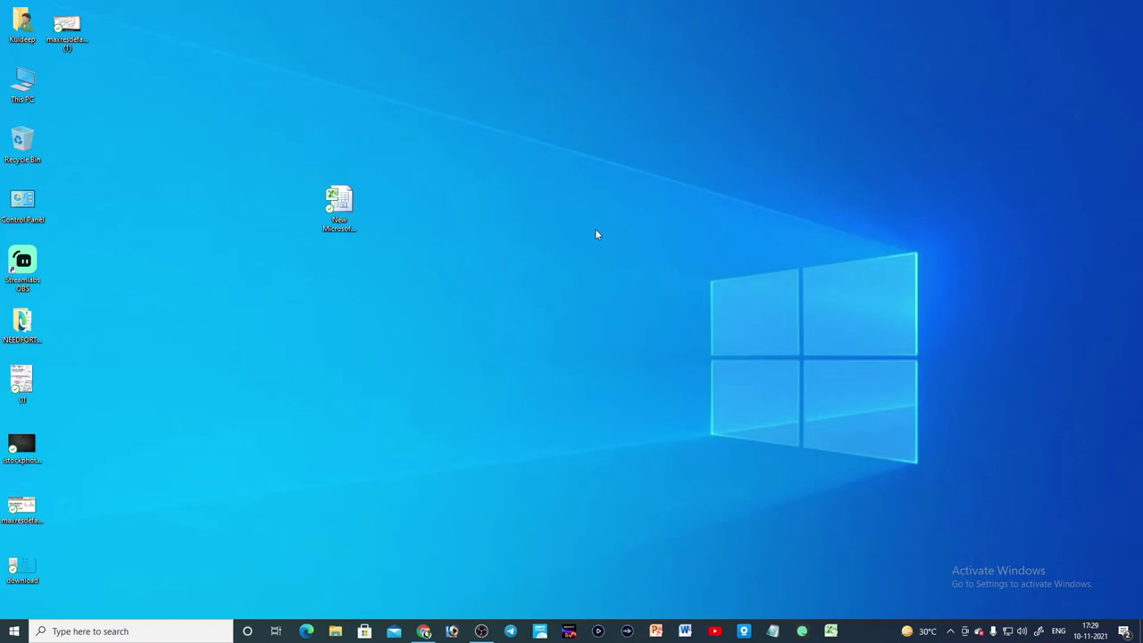
pyautogui.click(14, 632)
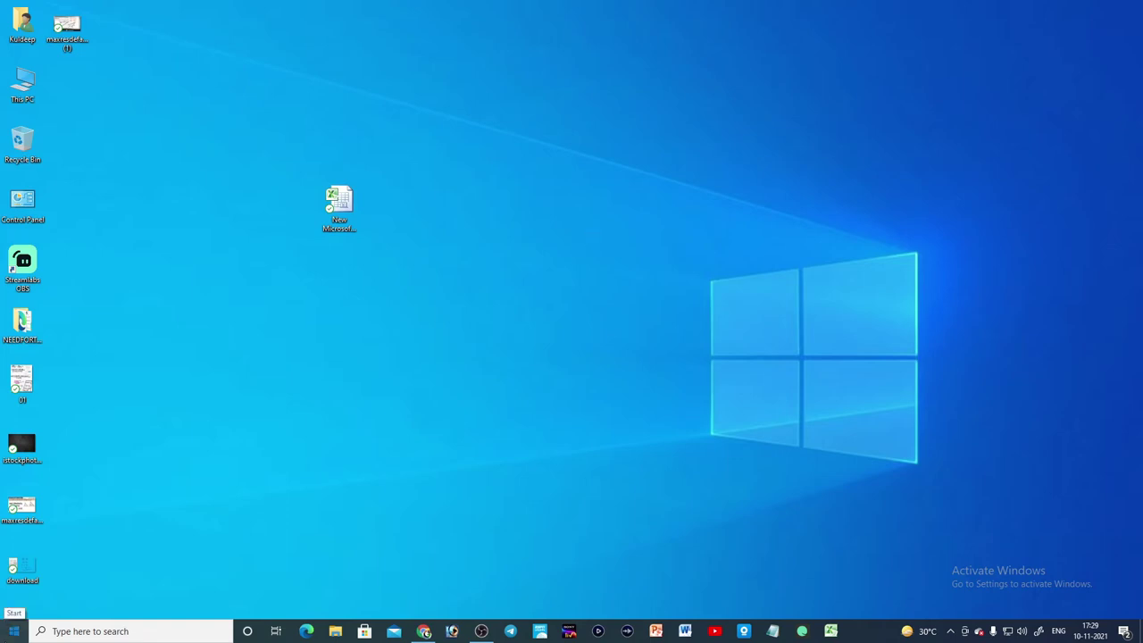
pyautogui.write('w')
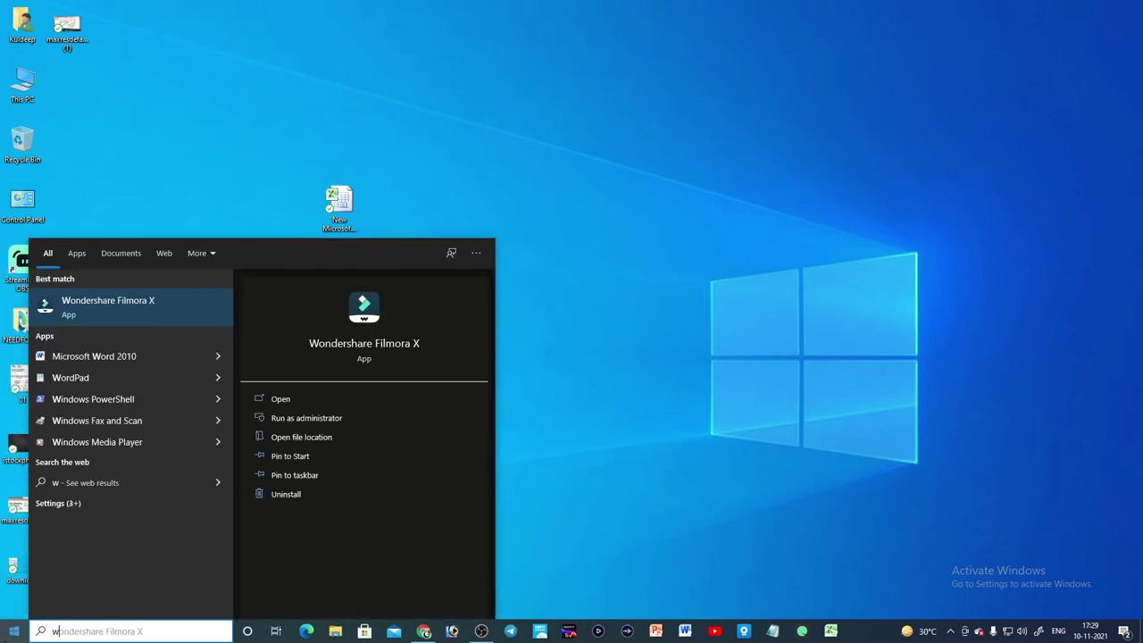
pyautogui.press('BackSpace')
pyautogui.write('excel')
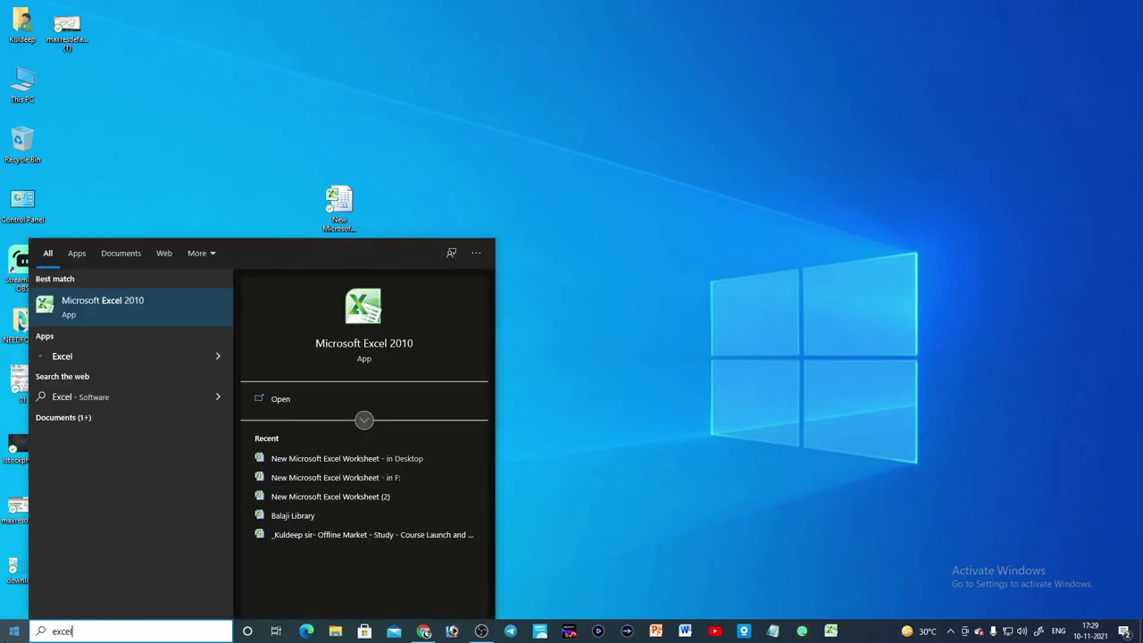
pyautogui.press('Escape')
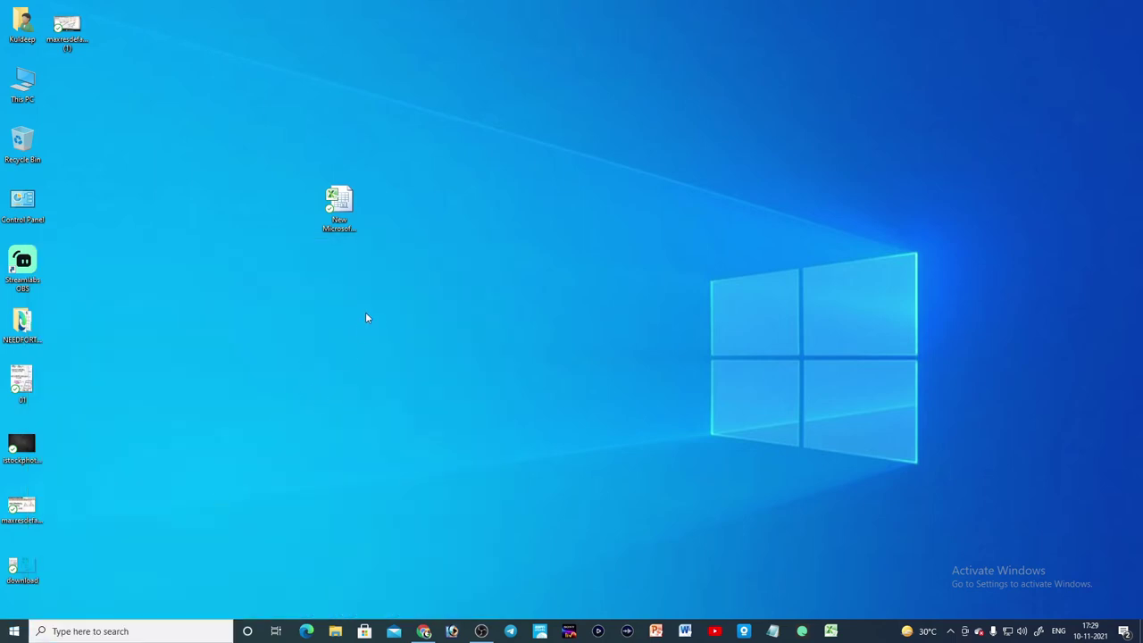
# Switch to File Explorer and open the Office14 folder under Local Disk (C:), Program Files (x86), Microsoft Office
pyautogui.doubleClick(24, 87)
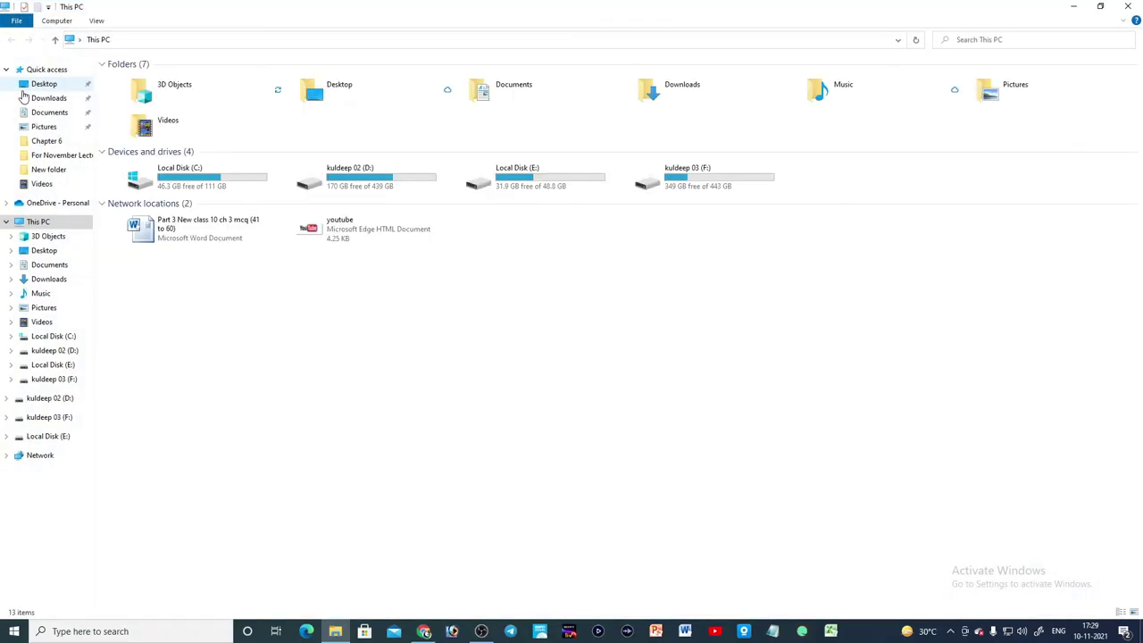
pyautogui.doubleClick(220, 189)
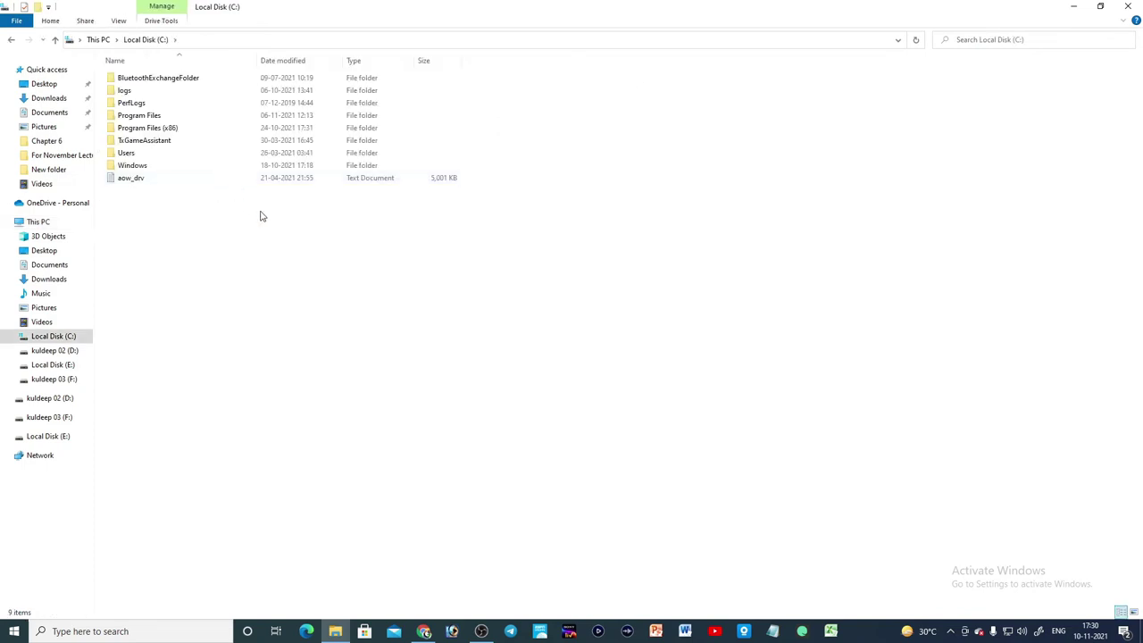
pyautogui.doubleClick(174, 132)
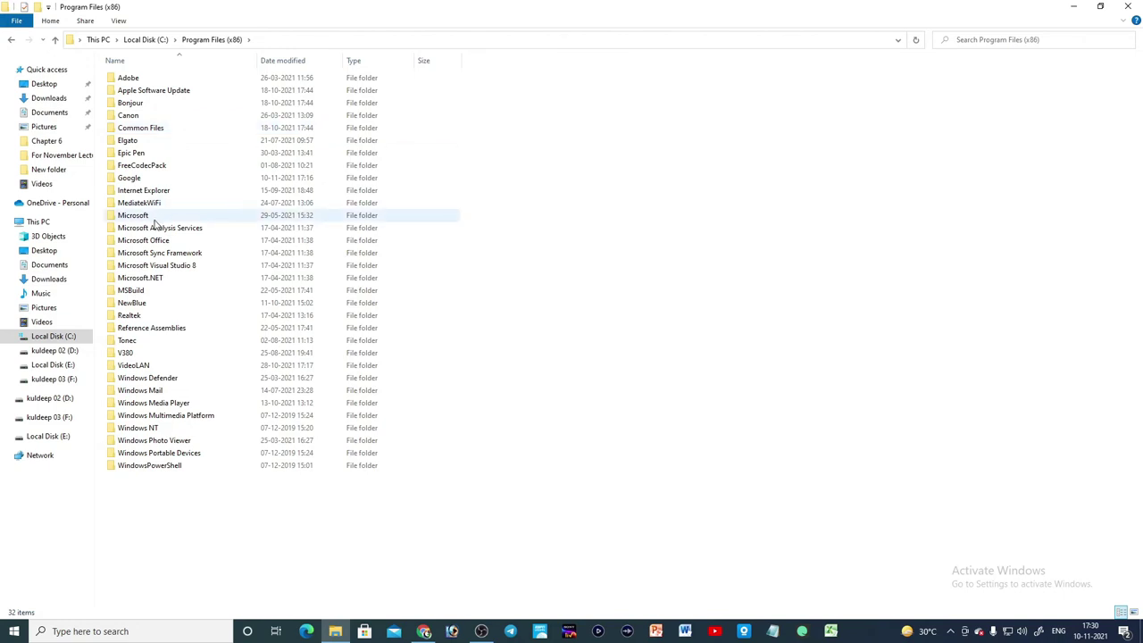
pyautogui.doubleClick(156, 241)
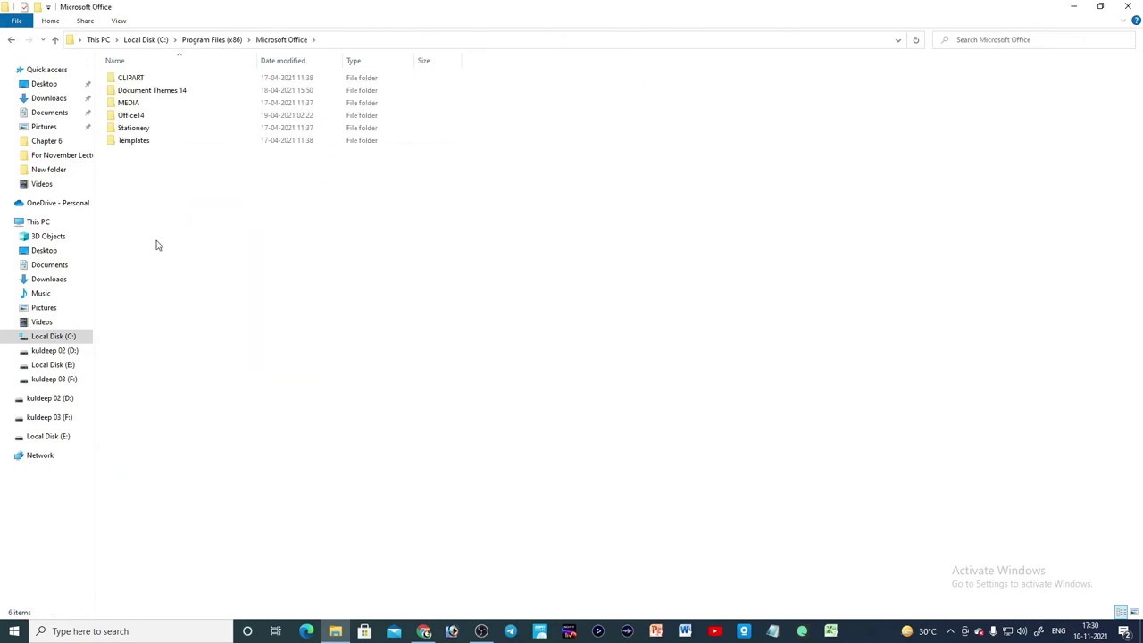
pyautogui.click(143, 123)
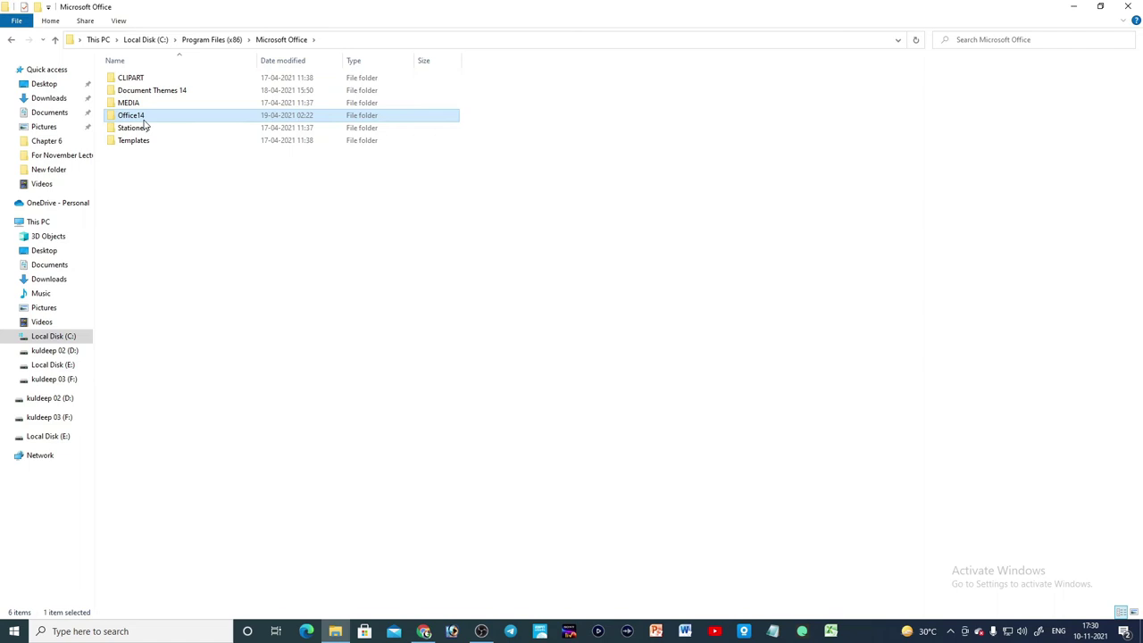
pyautogui.doubleClick(144, 125)
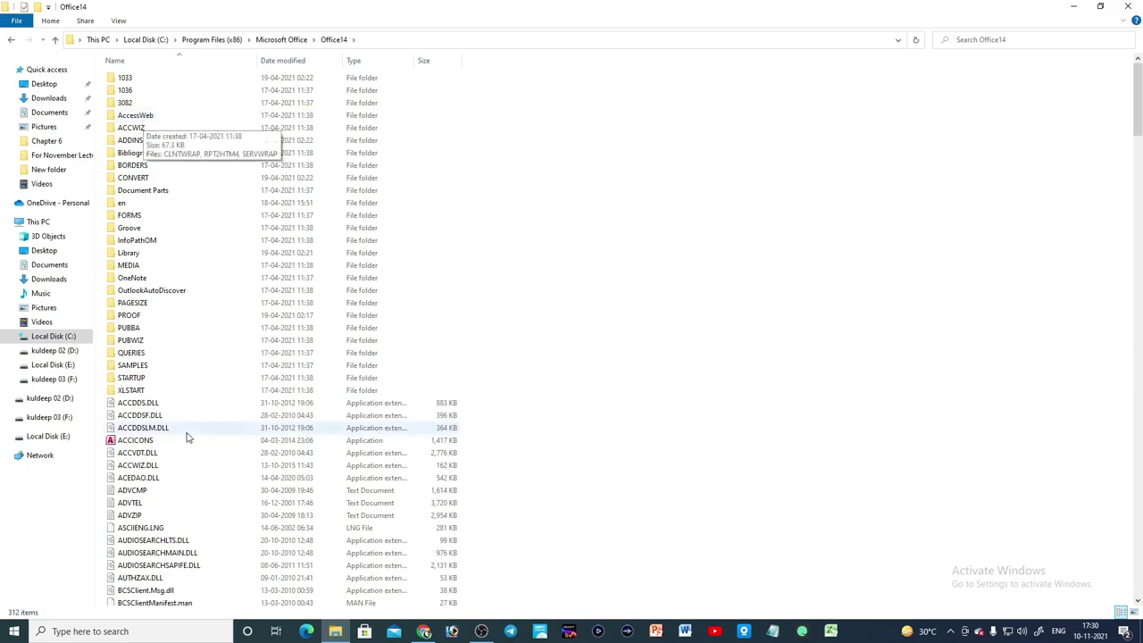
# Locate the EXCEL application file in the Office14 folder by browsing the list and jumping to the name excel, and select it
pyautogui.scroll(-14, 197, 341)
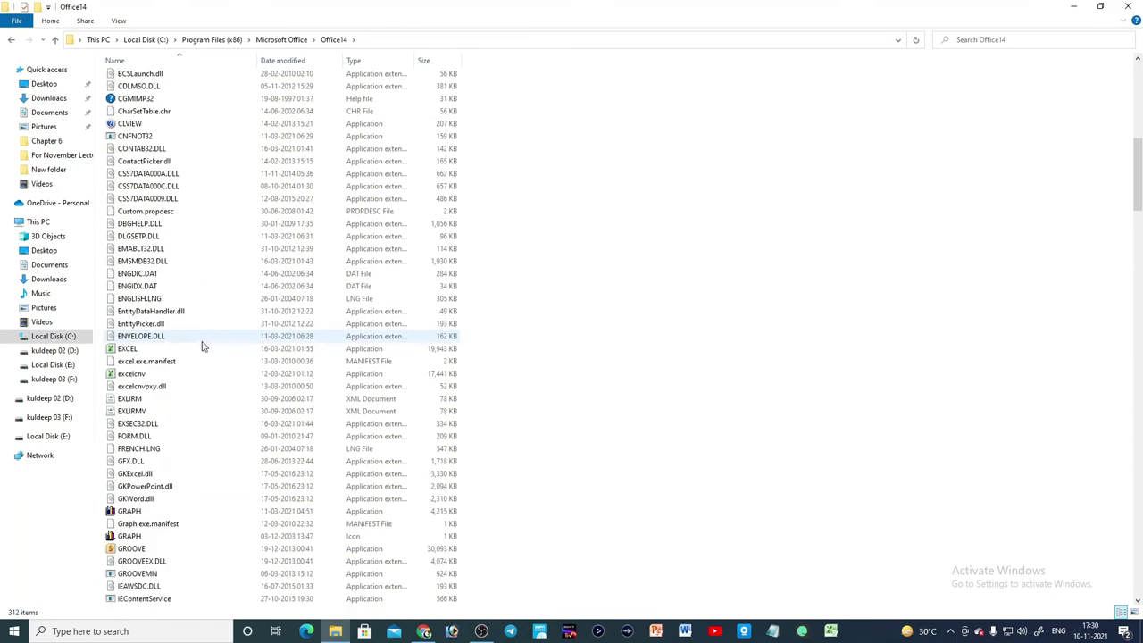
pyautogui.scroll(-16, 204, 353)
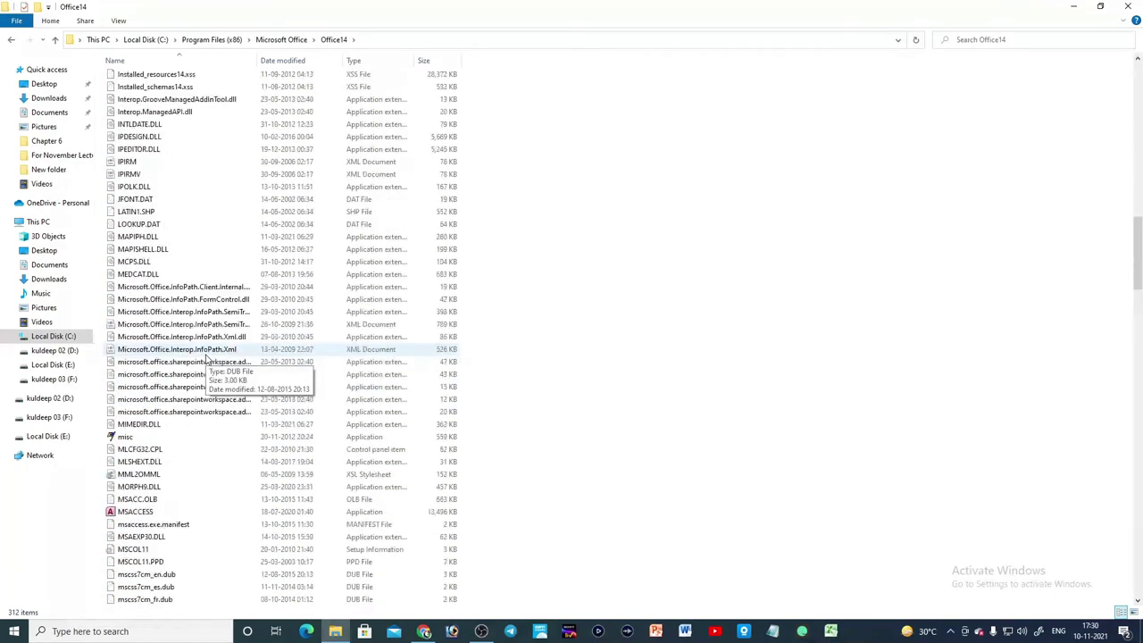
pyautogui.scroll(20, 205, 358)
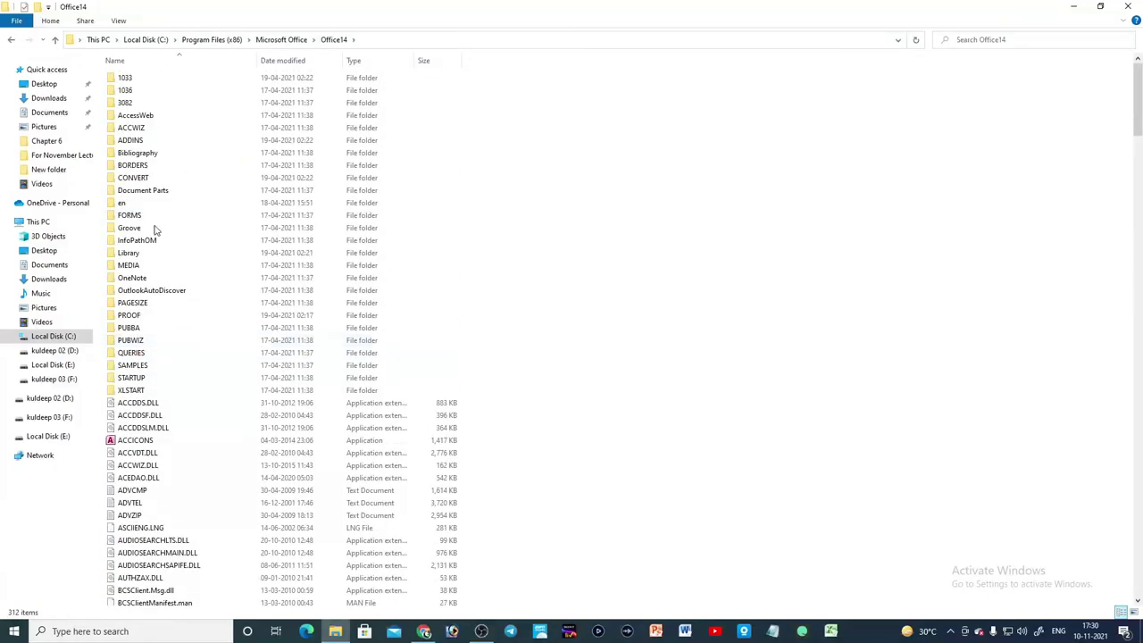
pyautogui.click(152, 216)
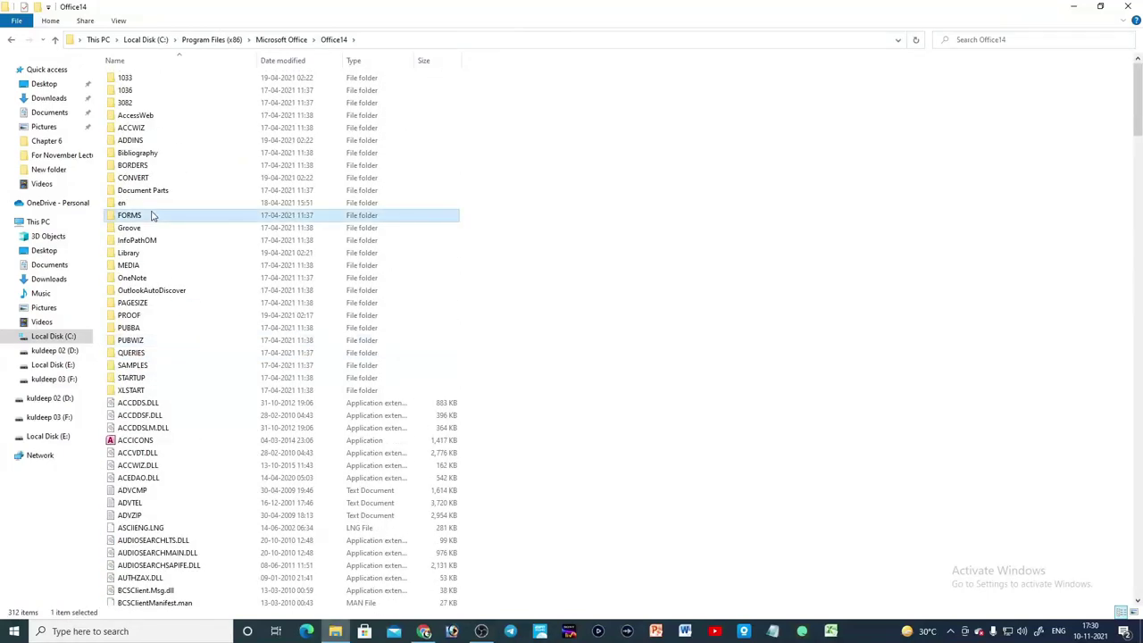
pyautogui.write('excel')
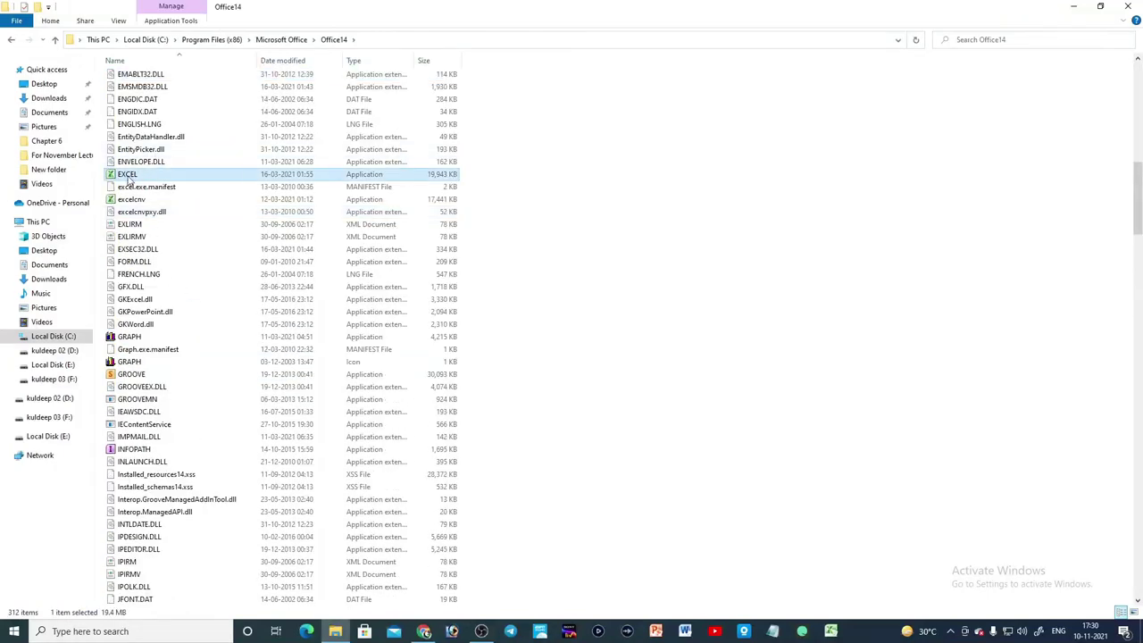
pyautogui.moveTo(129, 182); pyautogui.dragTo(556, 179)
pyautogui.click(501, 179)
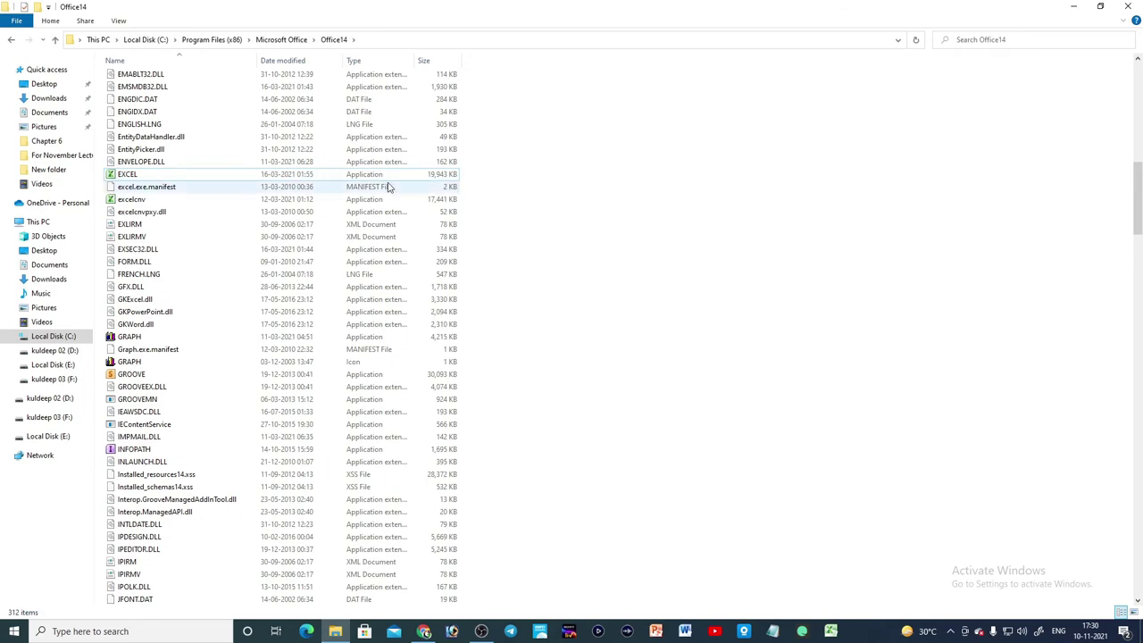
pyautogui.scroll(12, 375, 187)
pyautogui.scroll(-14, 371, 214)
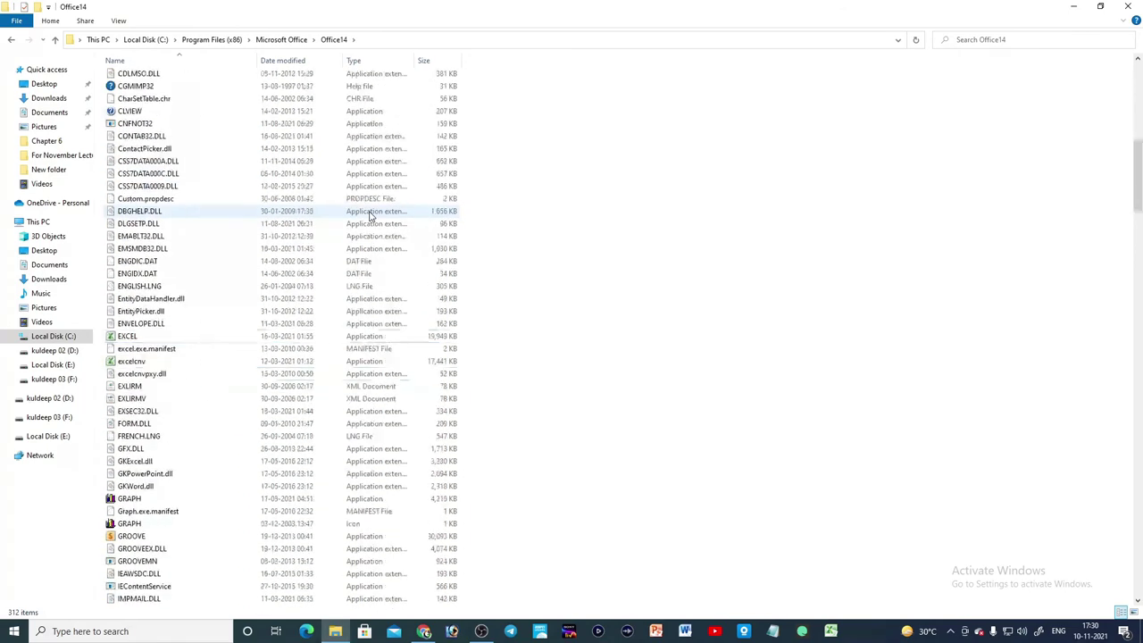
pyautogui.click(149, 112)
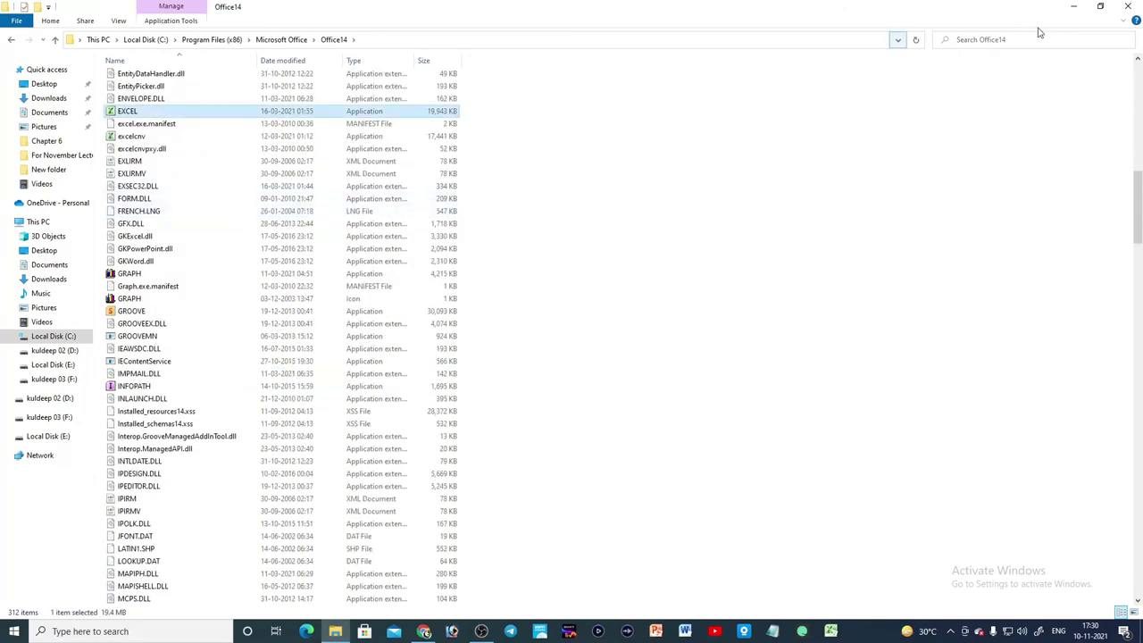
# Search the Office14 folder for excel, select the EXCEL application among the results, and return to the folder
pyautogui.click(988, 40)
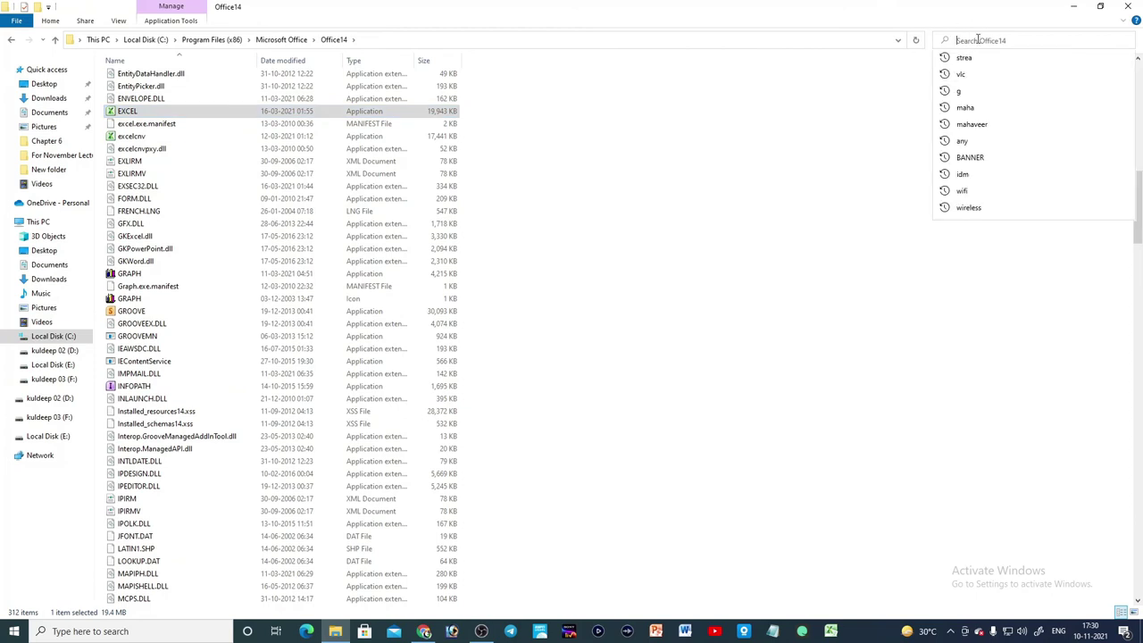
pyautogui.write('excel')
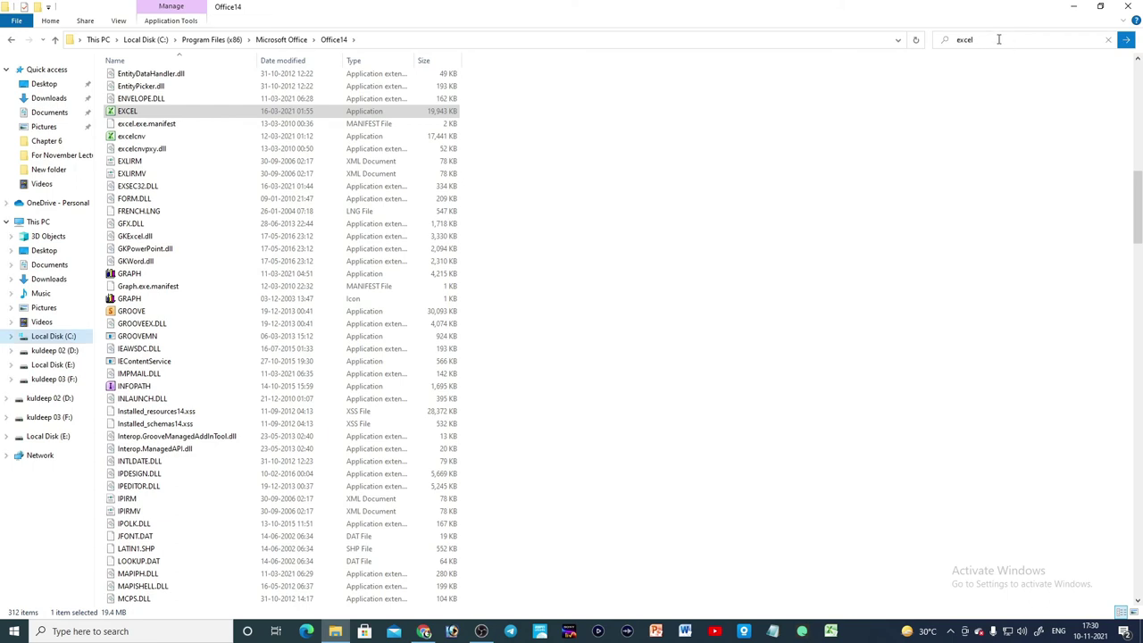
pyautogui.press('Return')
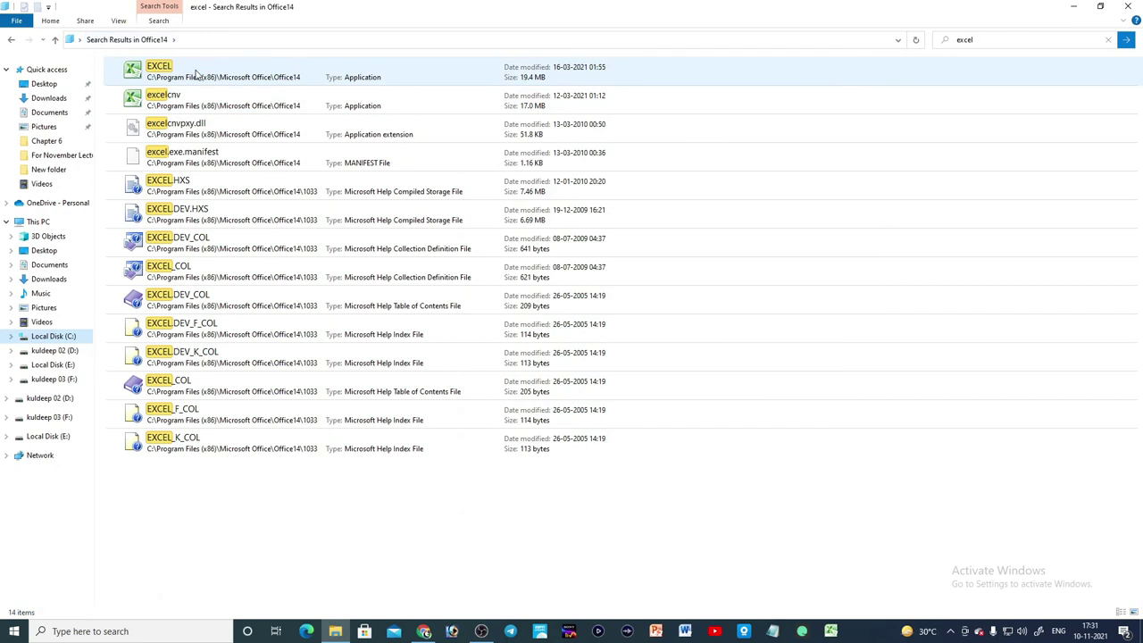
pyautogui.click(193, 75)
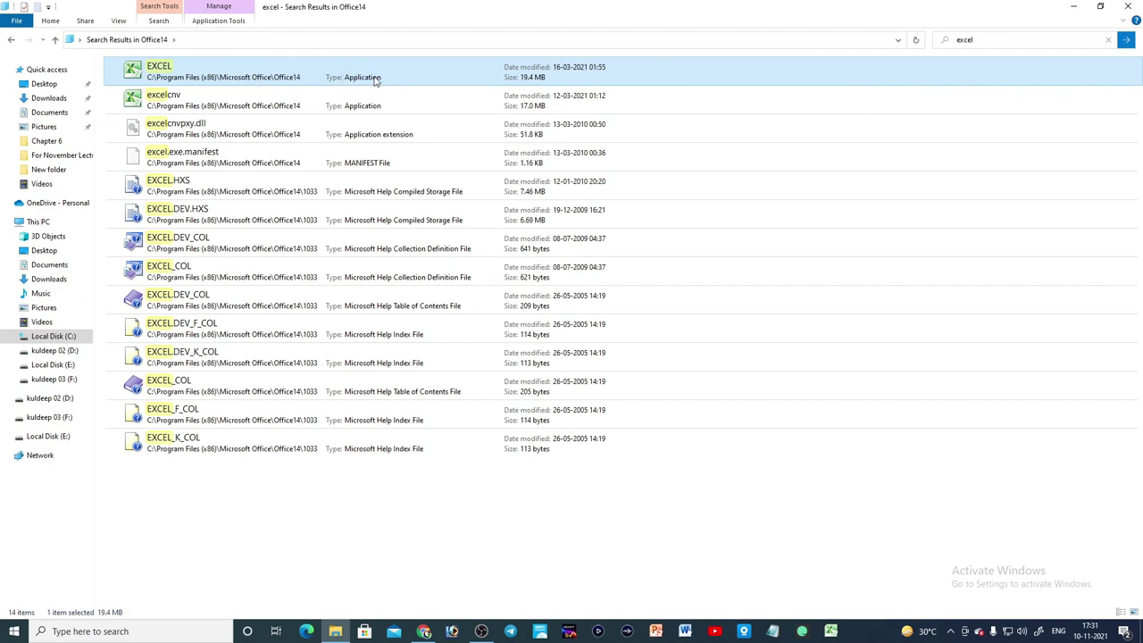
pyautogui.click(12, 41)
# Launch Excel from the EXCEL application file in Office14, dismiss the activation wizard, and close the program to return to the desktop
pyautogui.scroll(-4, 136, 454)
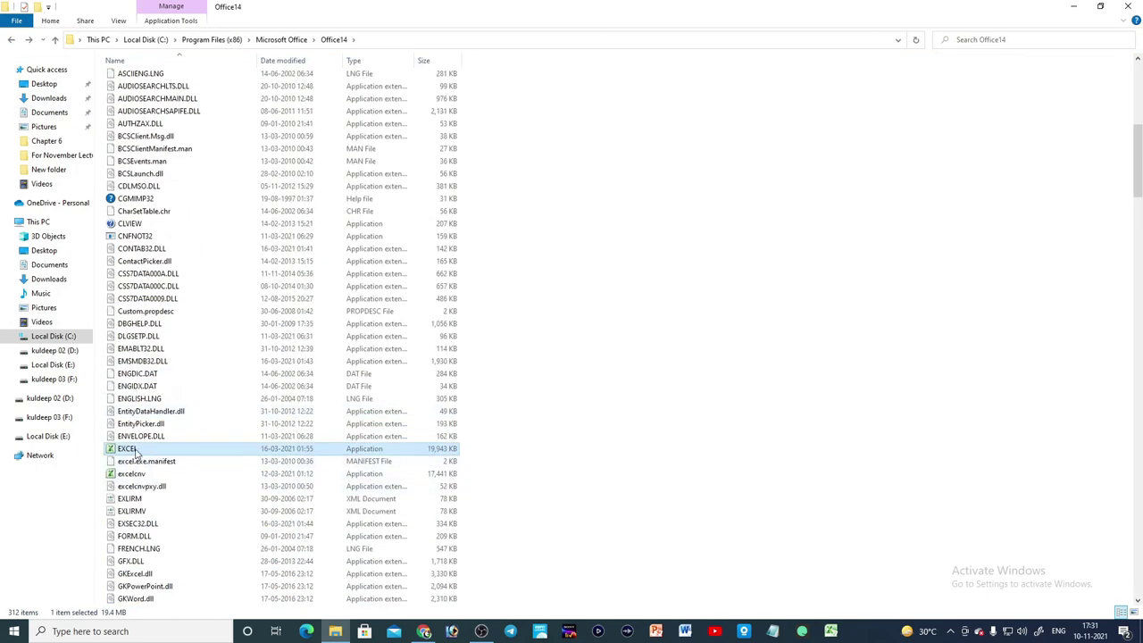
pyautogui.doubleClick(130, 449)
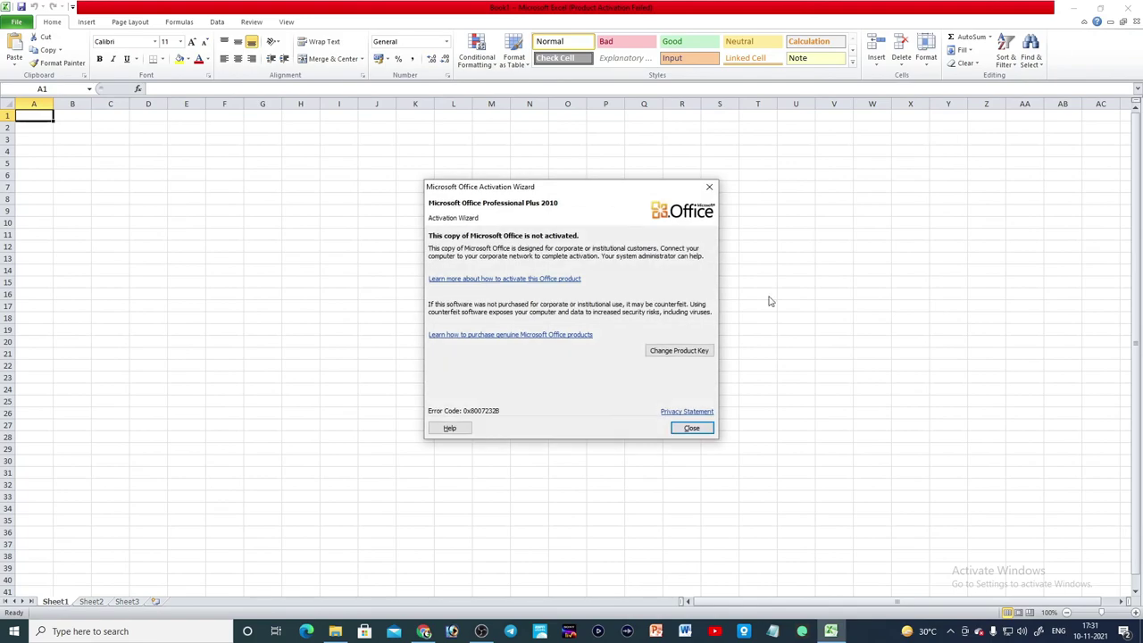
pyautogui.click(692, 428)
pyautogui.click(794, 304)
pyautogui.click(1127, 8)
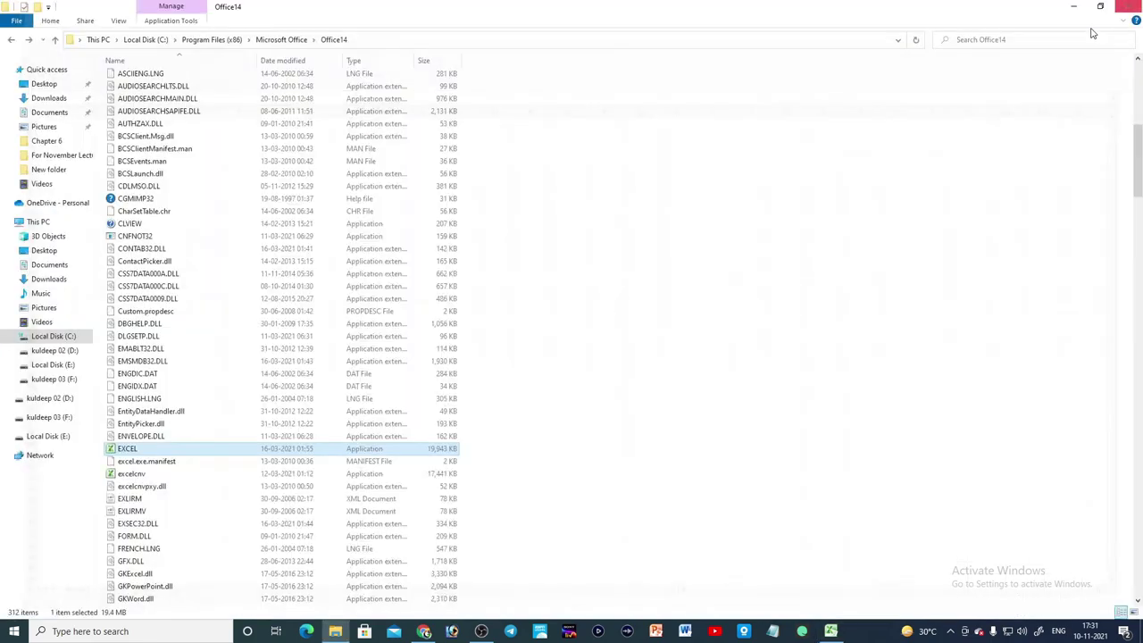
pyautogui.press('super+d')
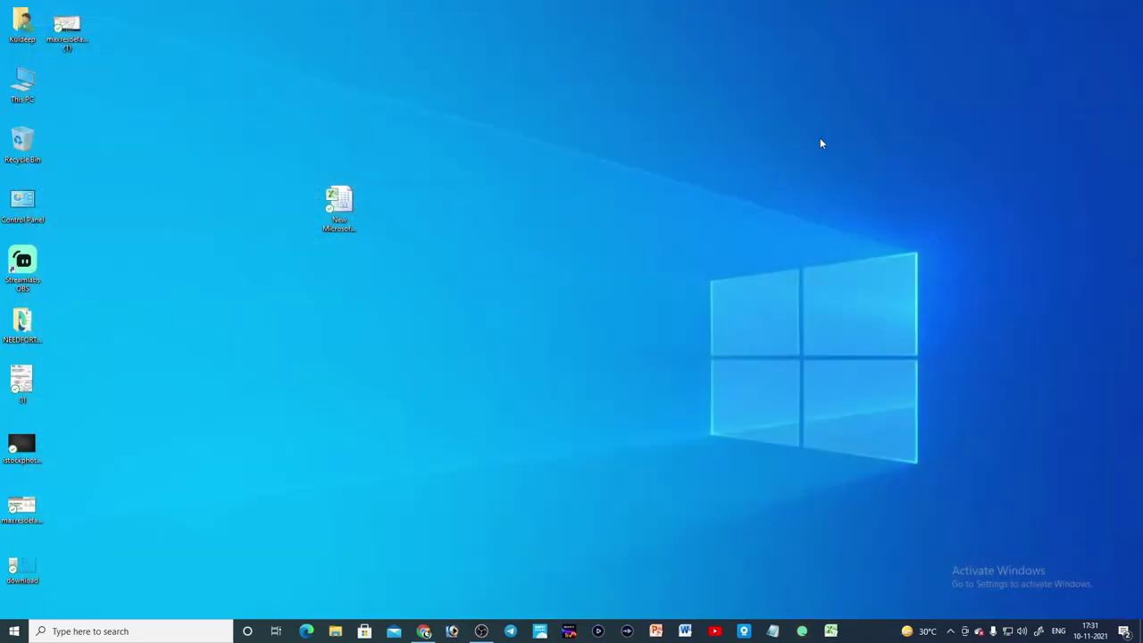